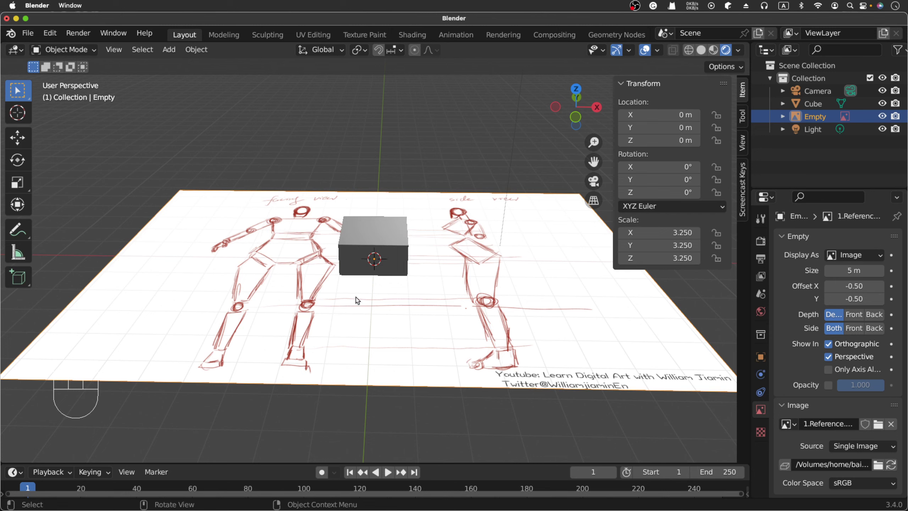
- Enable opacity for the reference image and set it to 0.490
click(436, 408)
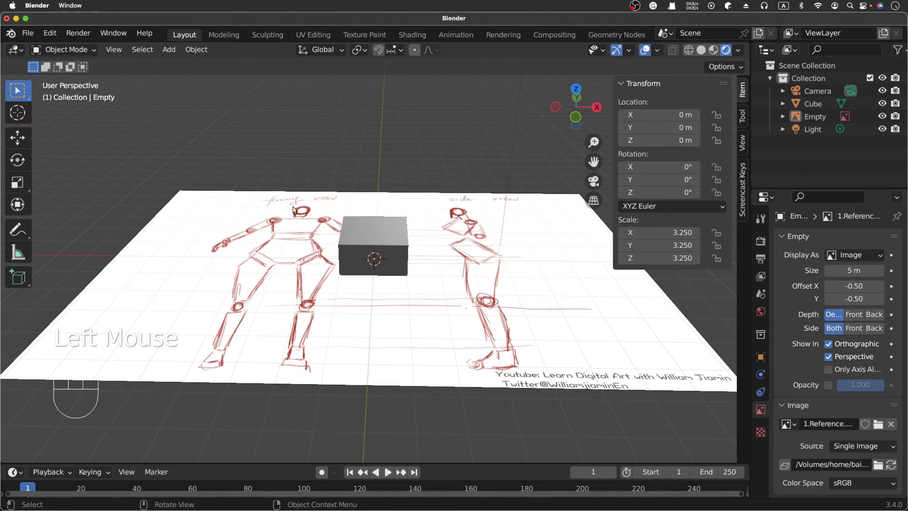
mouse_move(460, 421)
middle_down()
mouse_move(444, 328)
mouse_move(450, 308)
mouse_move(458, 420)
middle_up()
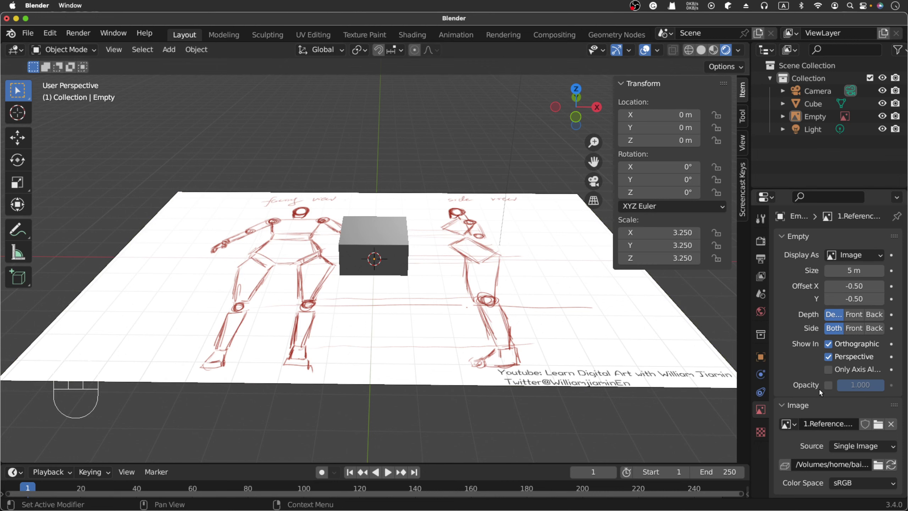
click(827, 386)
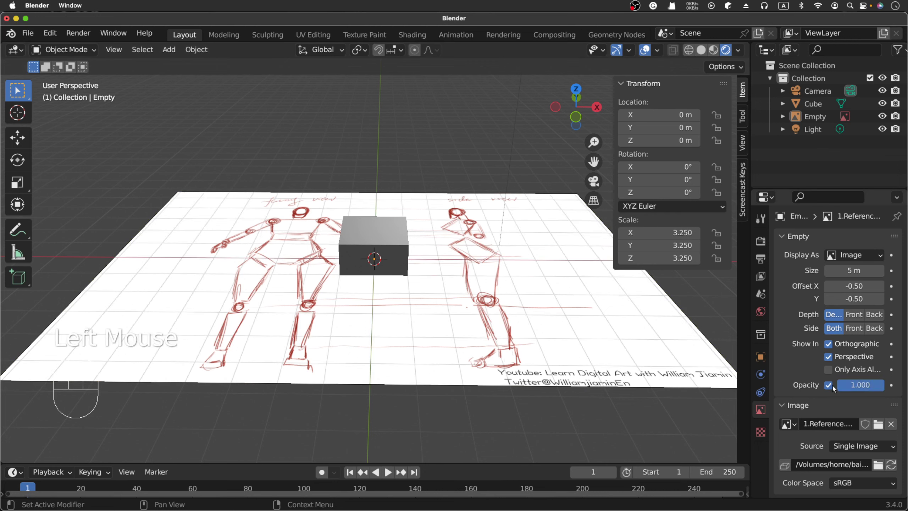
mouse_move(862, 385)
mouse_down()
mouse_move(820, 386)
mouse_move(860, 386)
mouse_up()
click(423, 372)
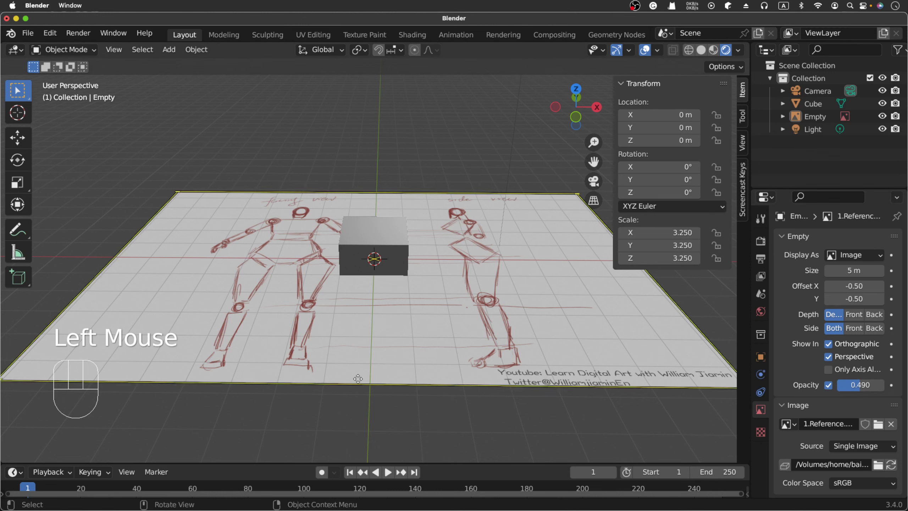
click(356, 374)
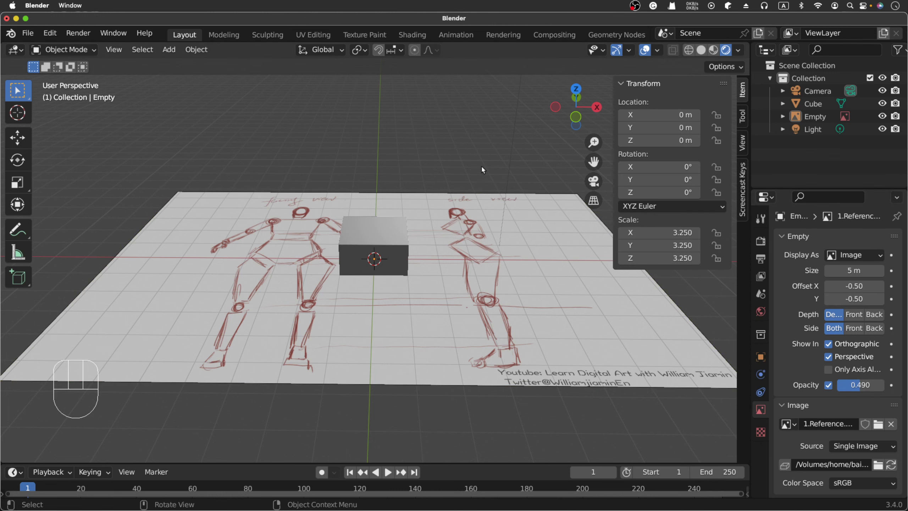
- Hide the transform sidebar and rotate the reference image 90° about the global X axis so it stands upright
click(813, 118)
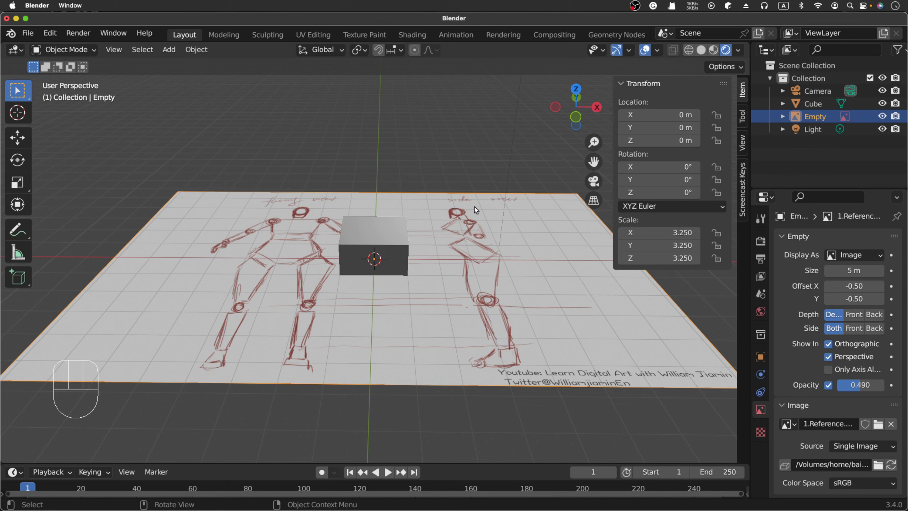
key(r)
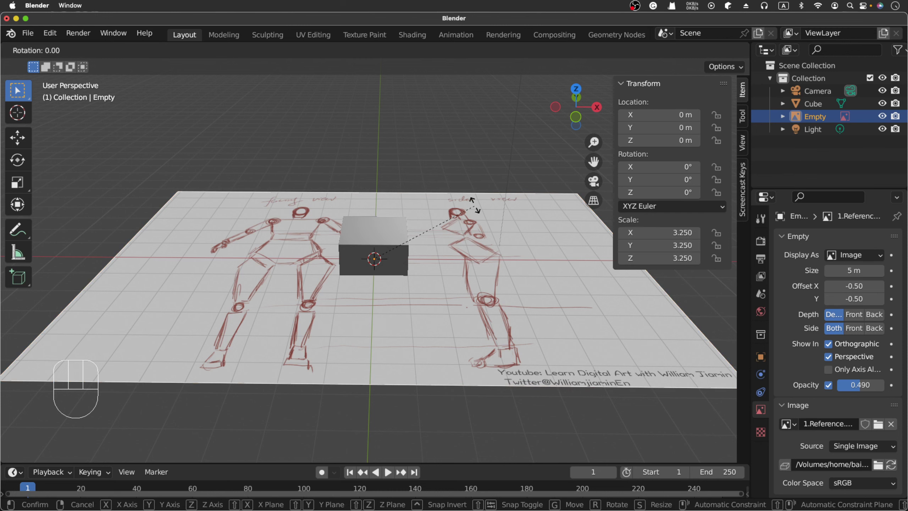
key(Escape)
key(n)
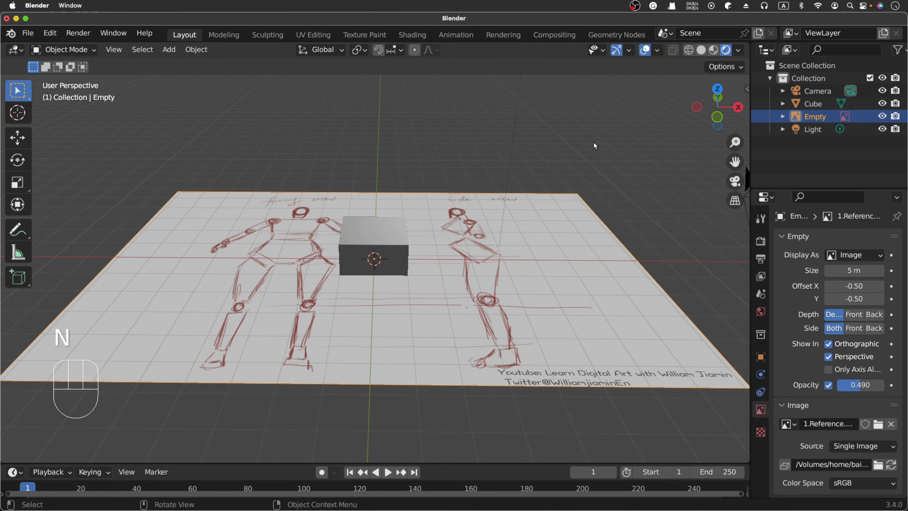
key(r)
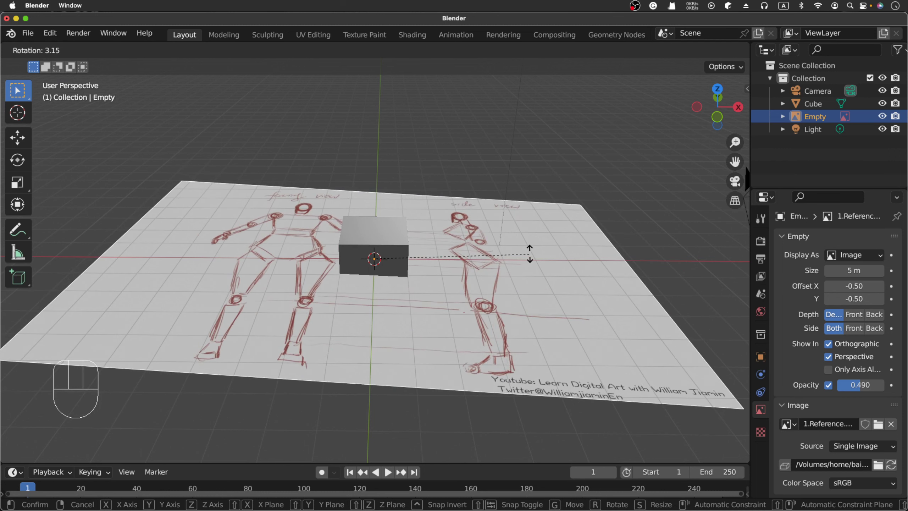
key(x)
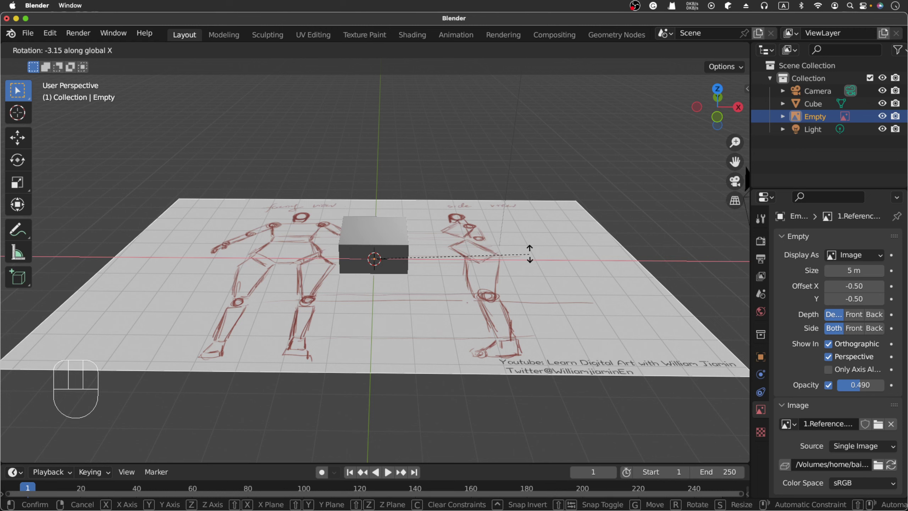
text(90)
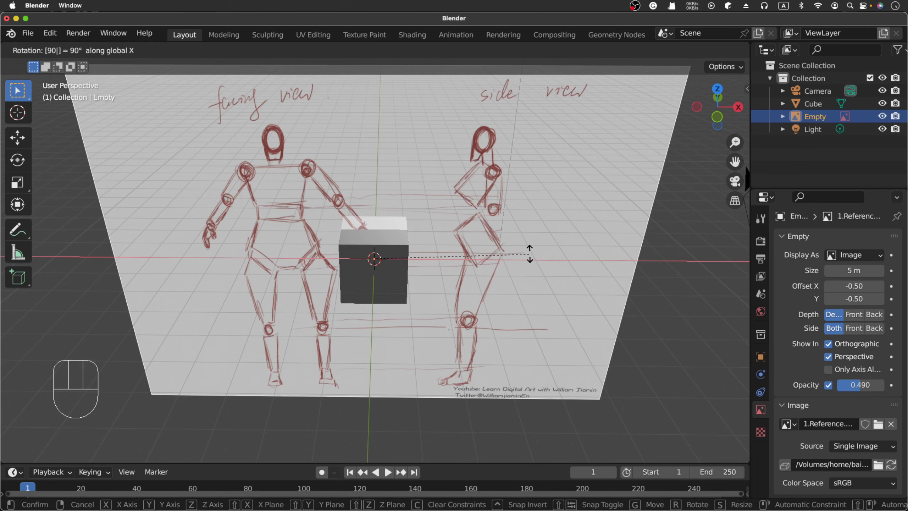
key(Return)
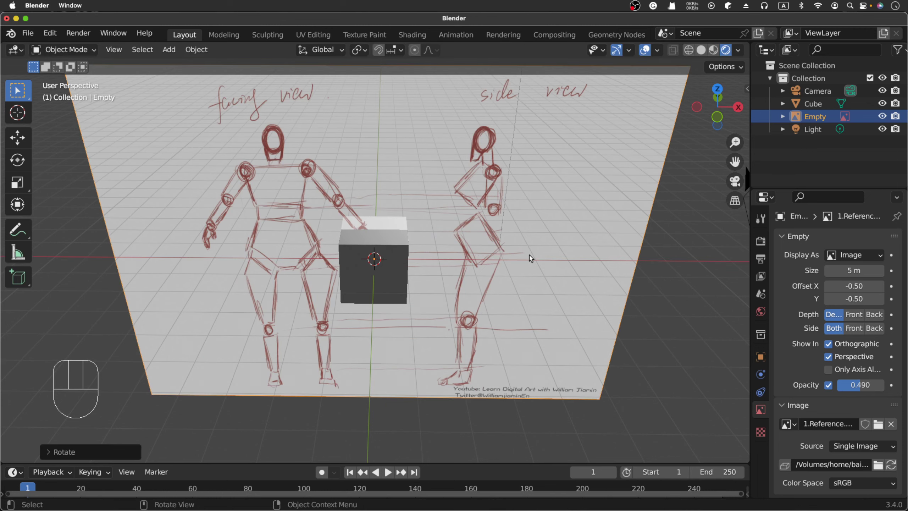
- In the front orthographic view, move the reference image about 2.75 m along X to centre the facing figure on the origin
click(700, 272)
middle_drag(690, 294, 687, 263)
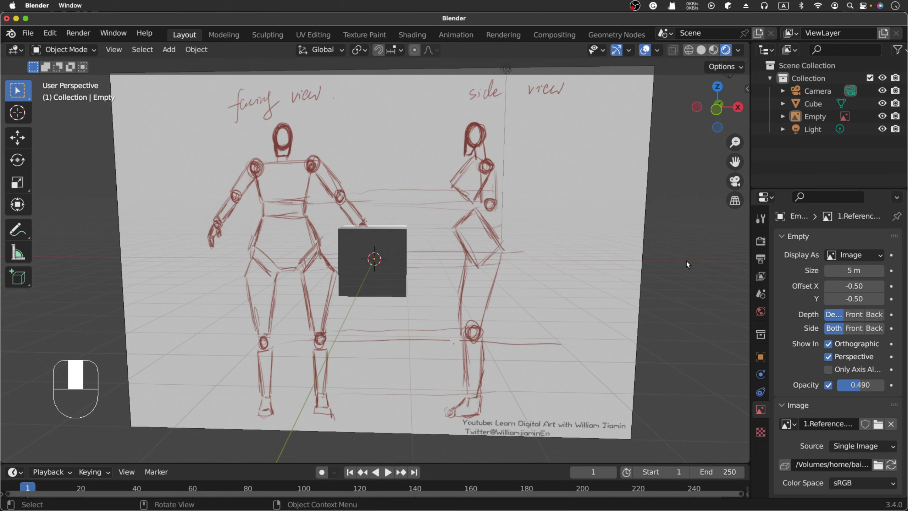
click(686, 262)
key(KP_1)
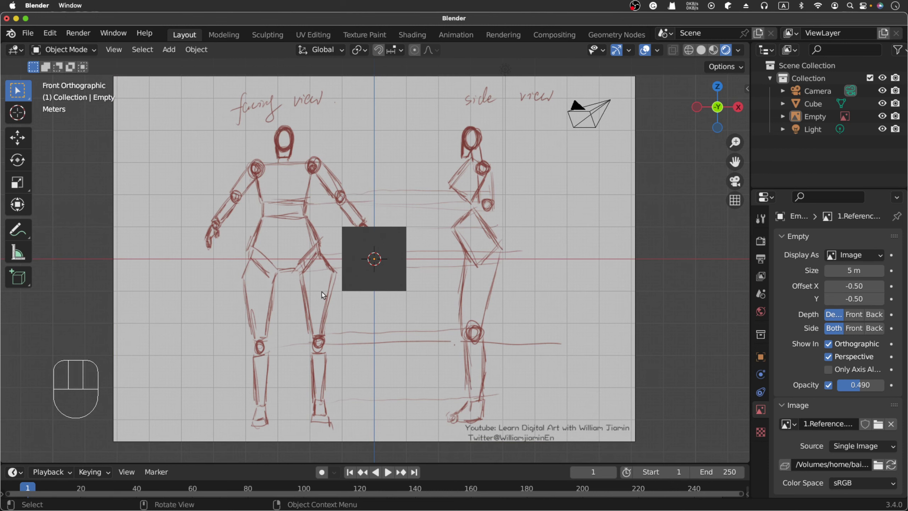
click(384, 238)
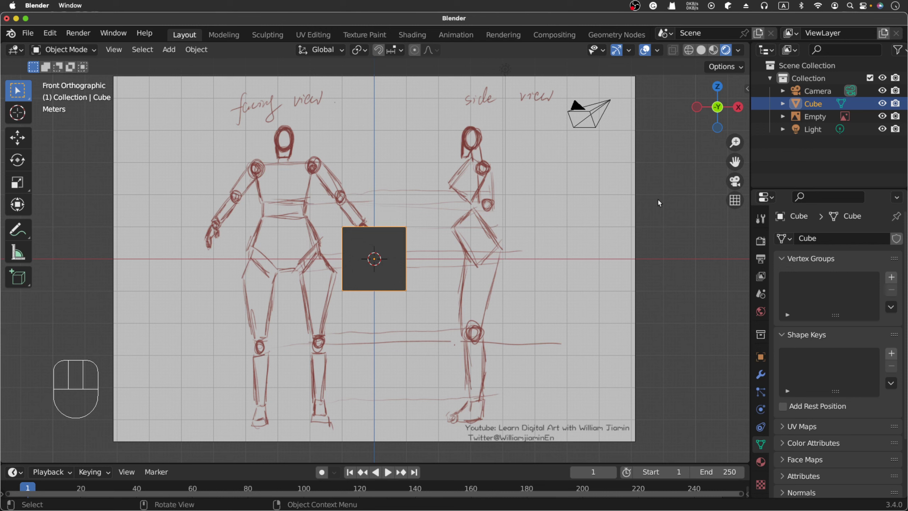
click(816, 117)
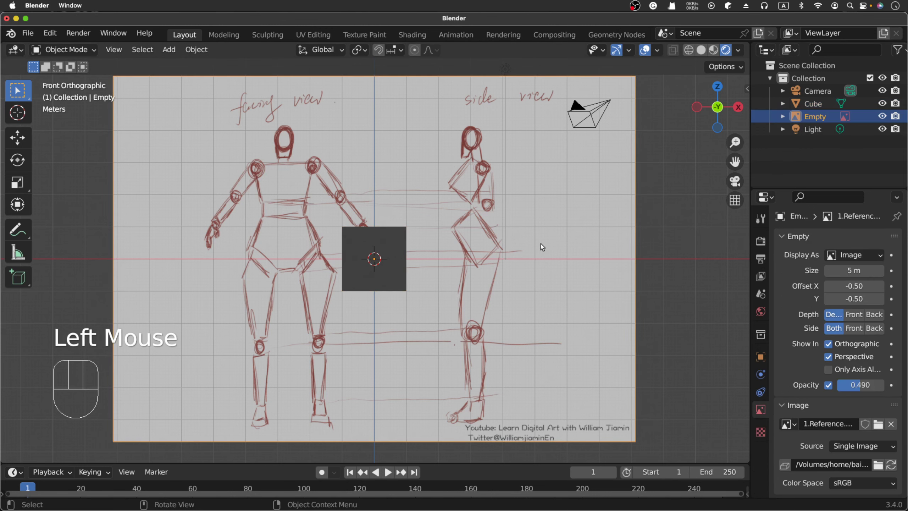
key(g)
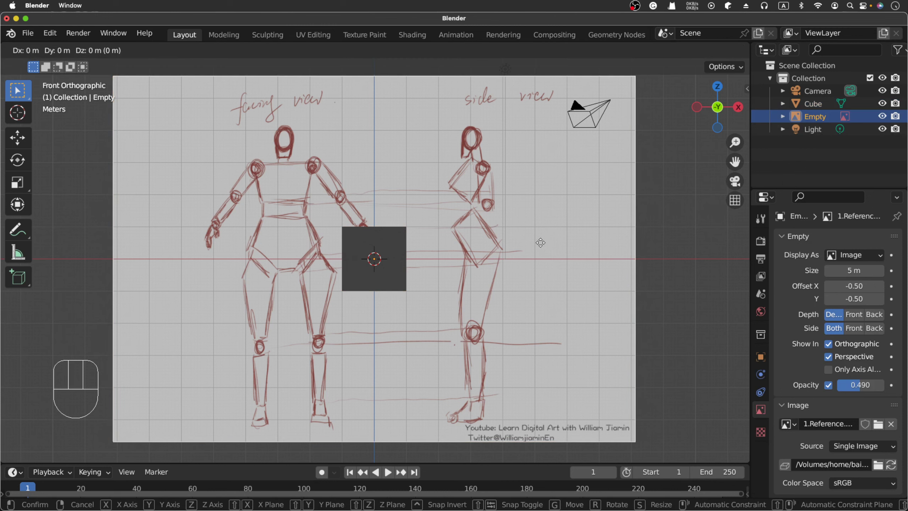
key(x)
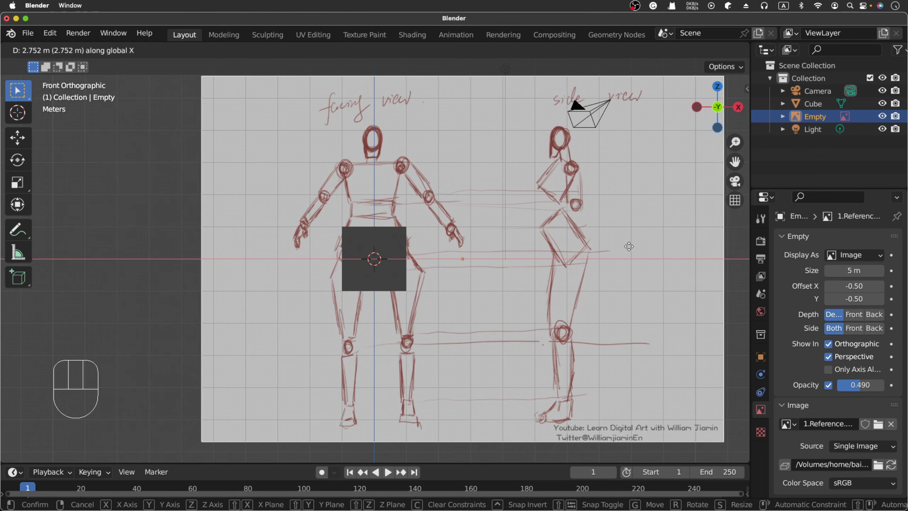
click(630, 251)
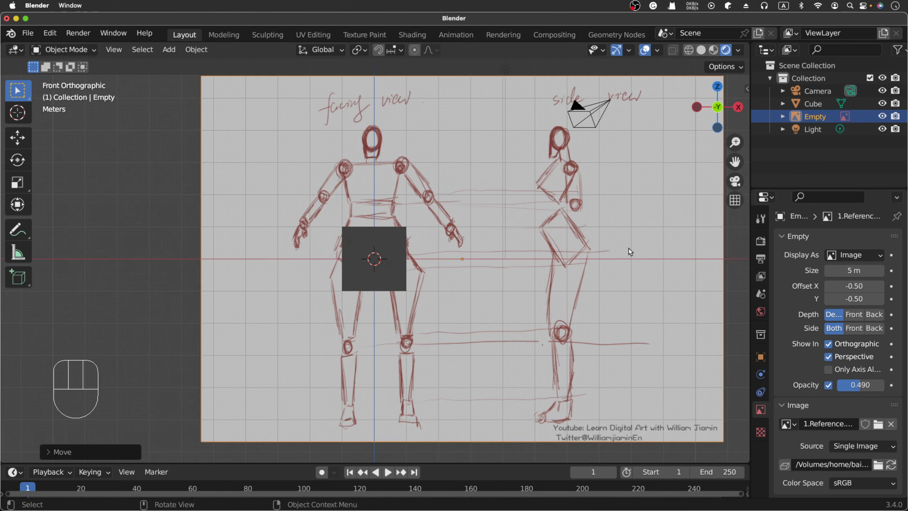
- Raise the reference image about 4.3 m along Z so the figure's feet sit near the ground line, and deselect it
key(g)
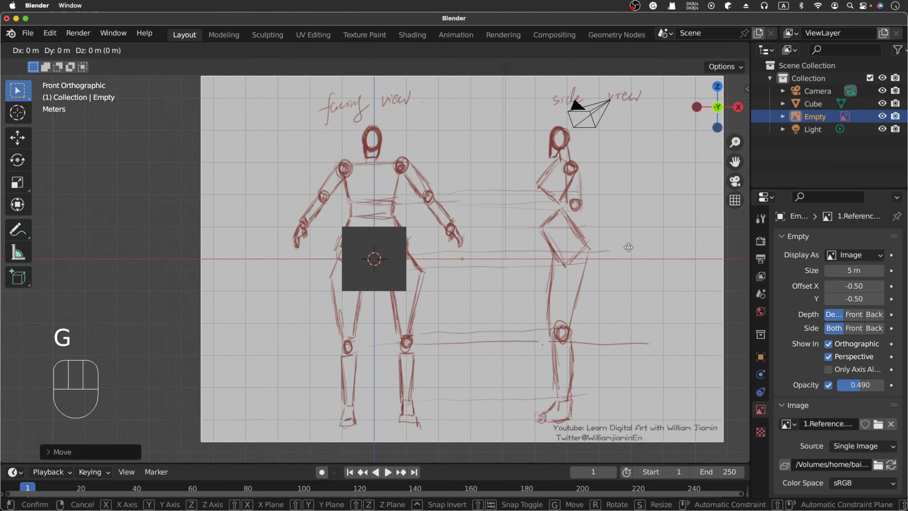
key(z)
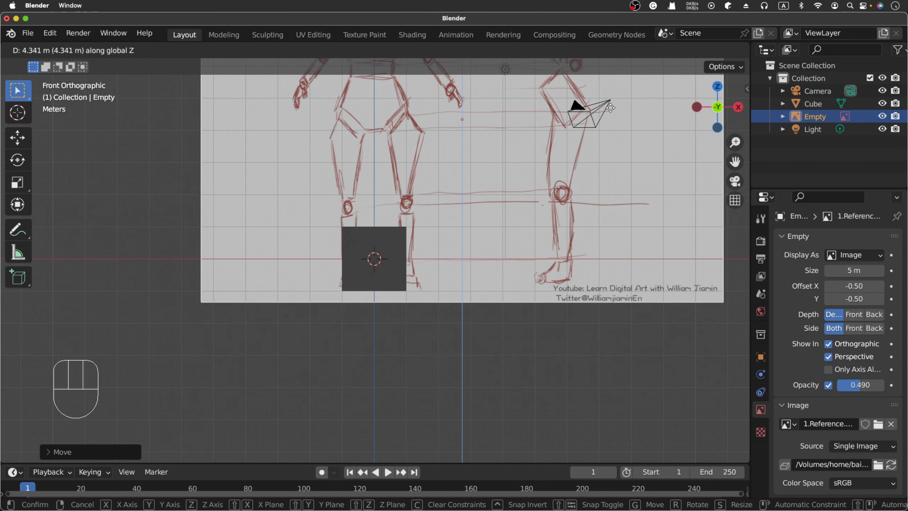
click(609, 110)
click(578, 396)
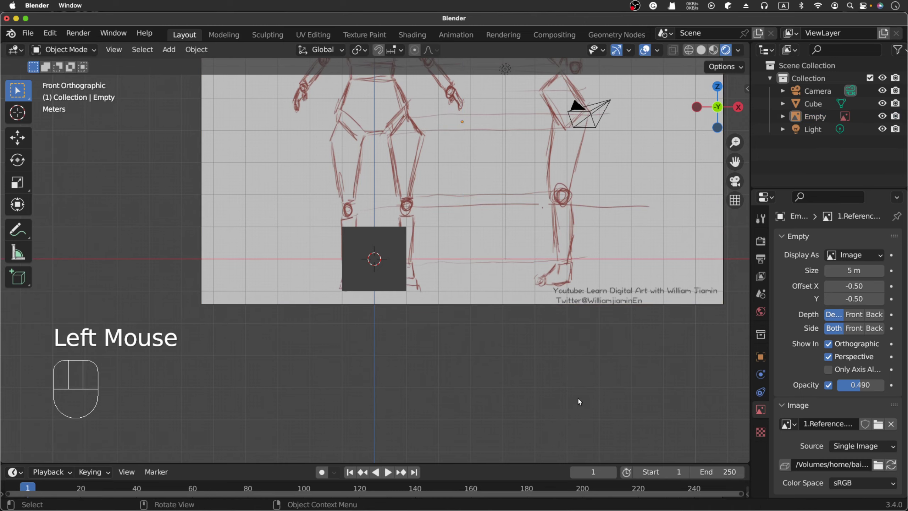
- Compare the front and right orthographic views to examine how the reference image appears from each side
scroll(577, 373, up, 3)
scroll(577, 373, down, 2)
middle_drag(604, 317, 655, 261)
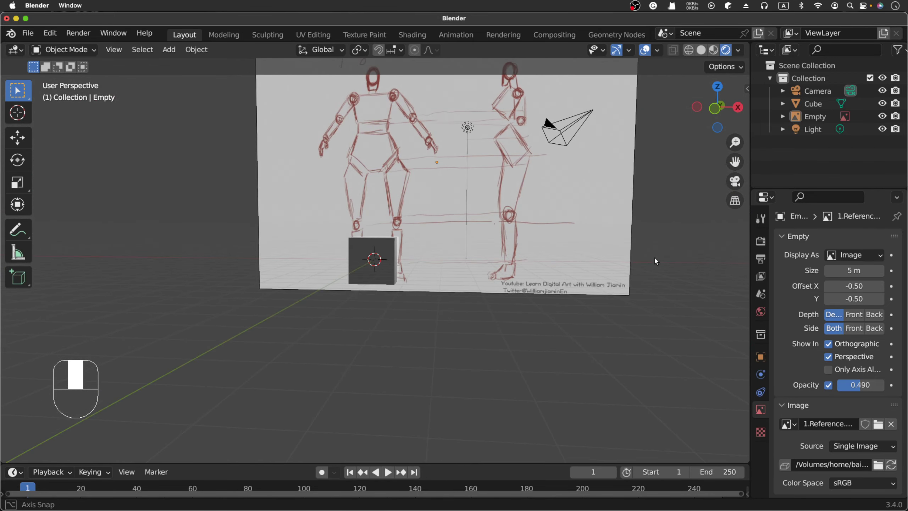
middle_drag(655, 261, 644, 267)
key(KP_3)
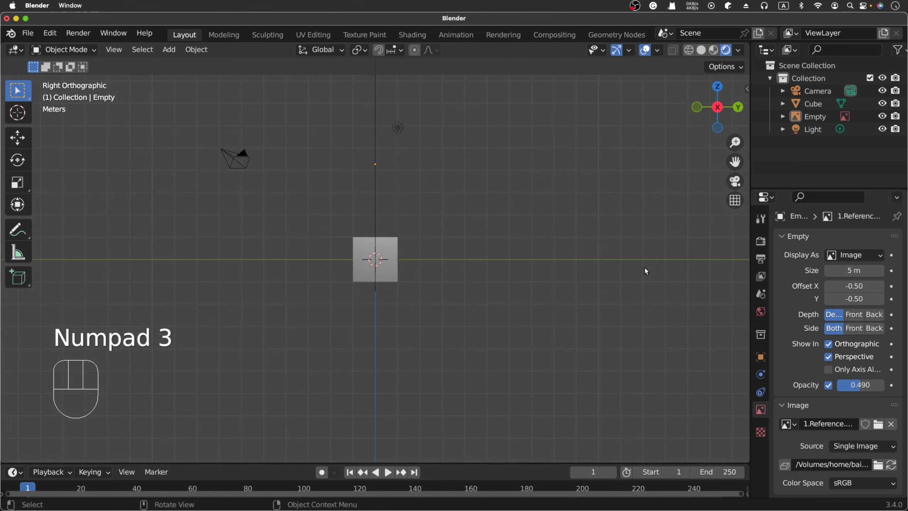
key(KP_1)
key(KP_1)
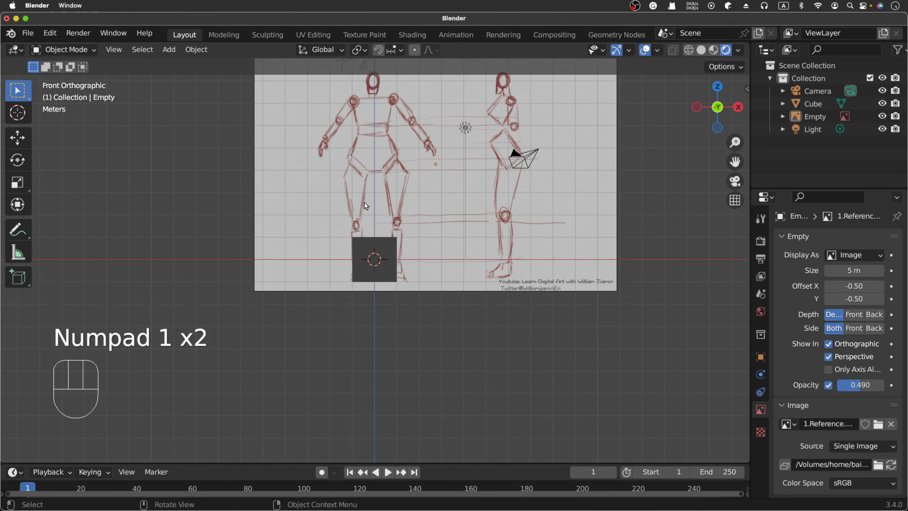
key(KP_3)
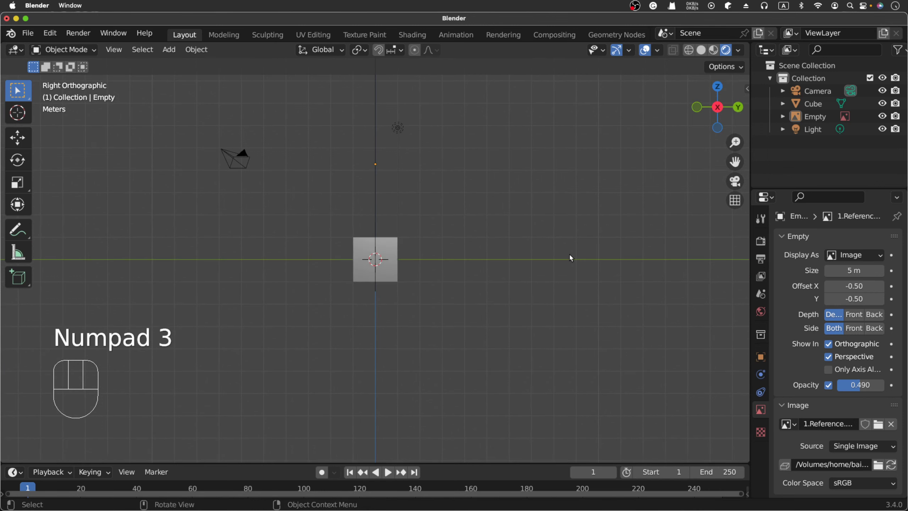
key(KP_1)
key(KP_3)
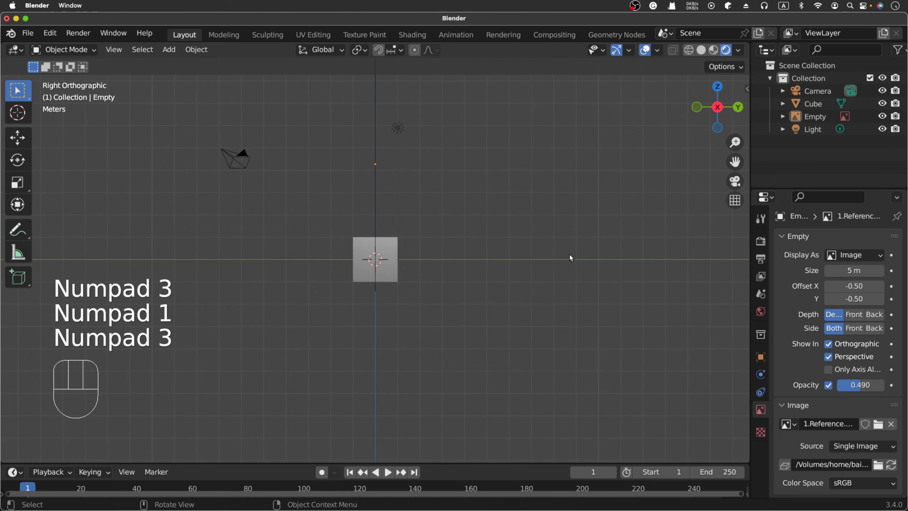
key(KP_1)
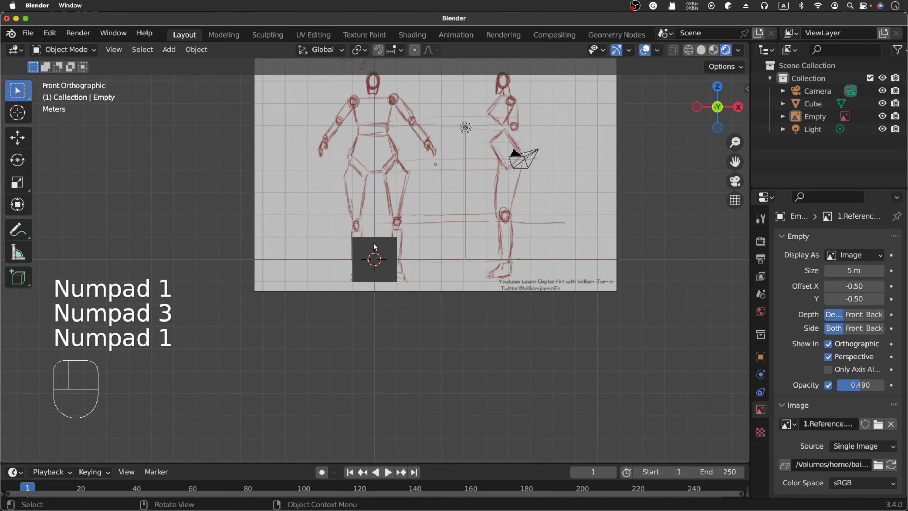
- Duplicate the upright reference image, leaving the copy at the same position and rotation as the original
key(shift+d)
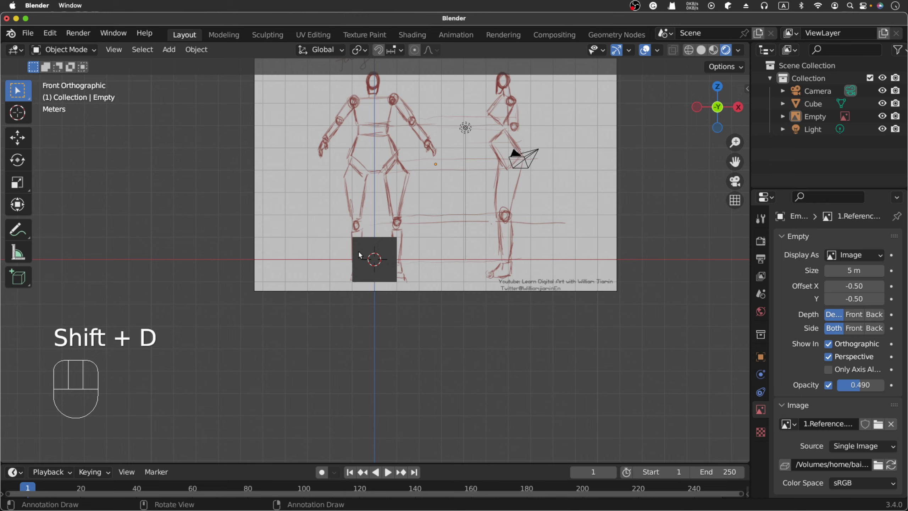
click(509, 153)
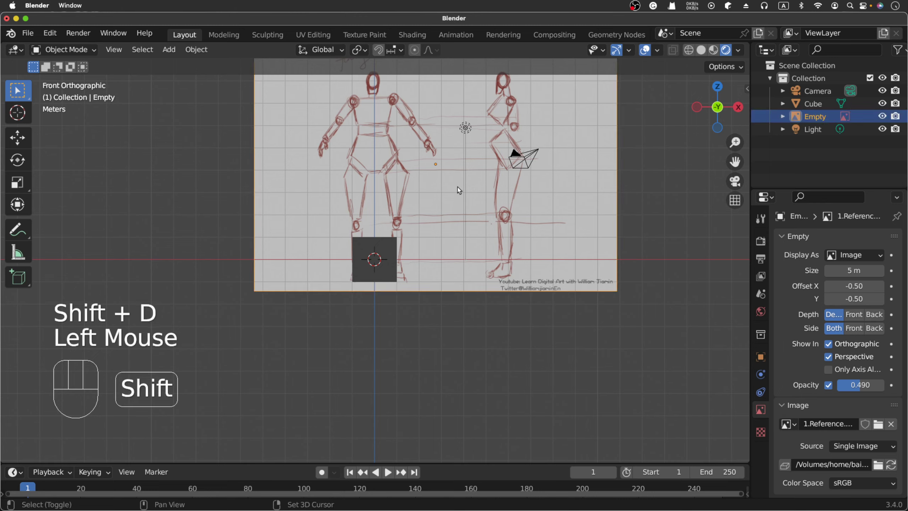
key(shift+d)
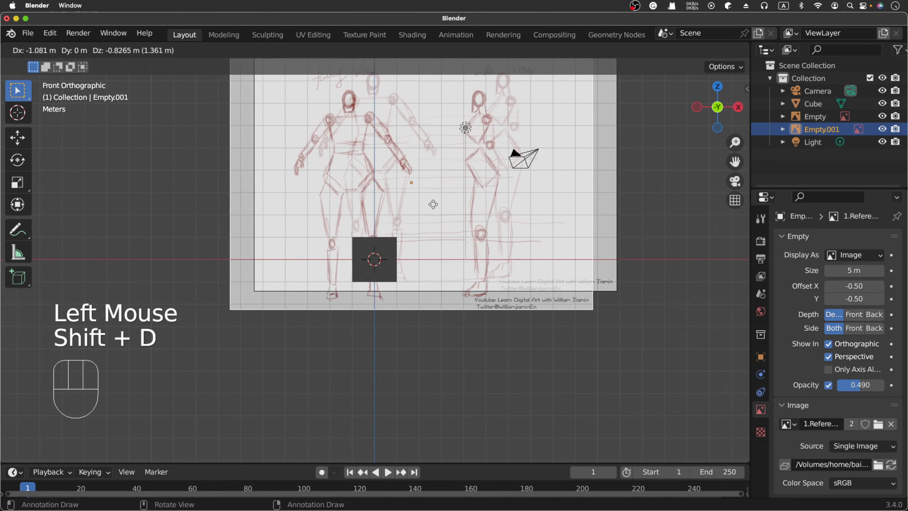
key(r)
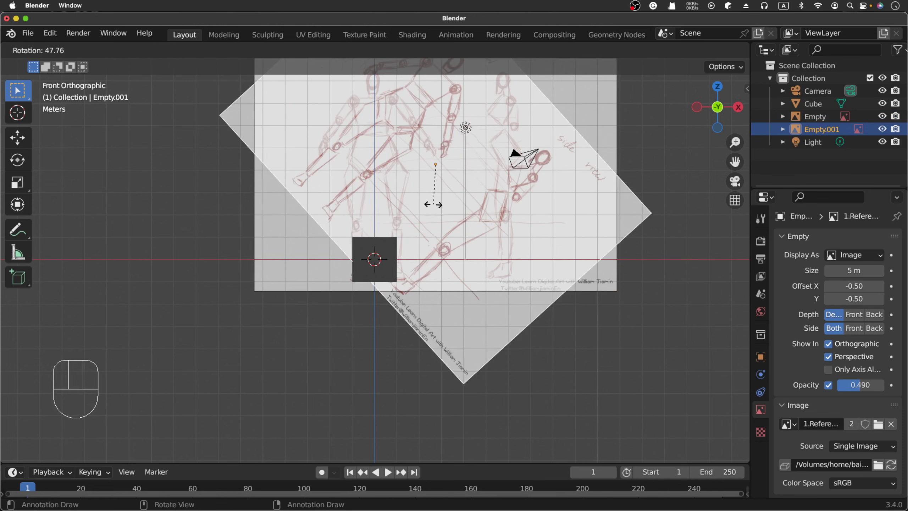
key(Escape)
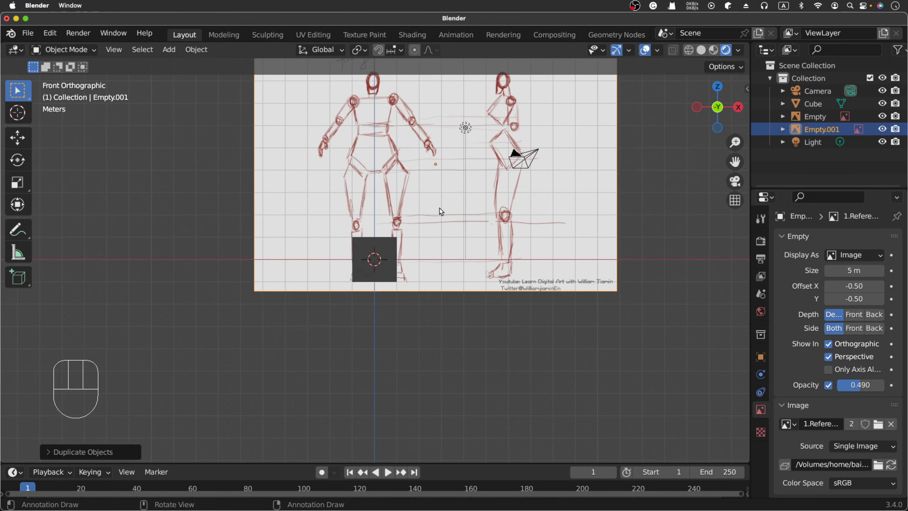
middle_drag(693, 221, 676, 264)
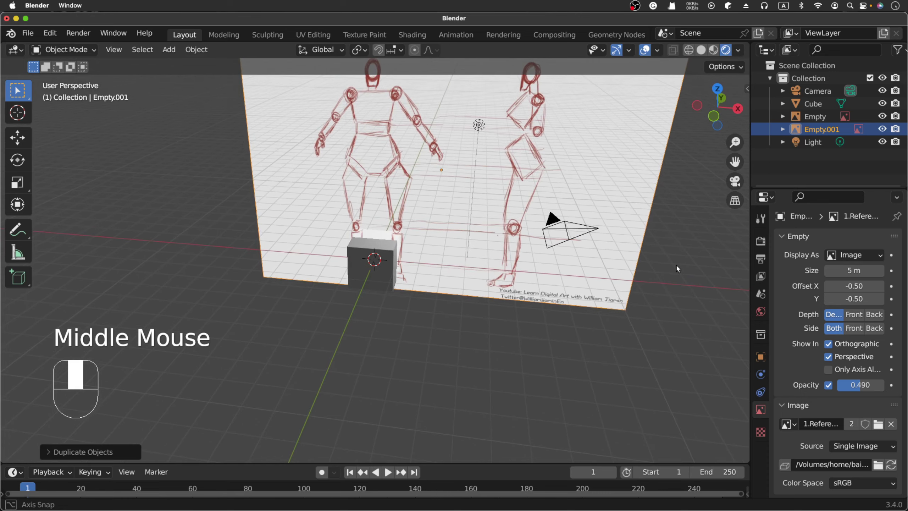
scroll(676, 264, up, 4)
scroll(675, 264, down, 6)
scroll(674, 270, up, 1)
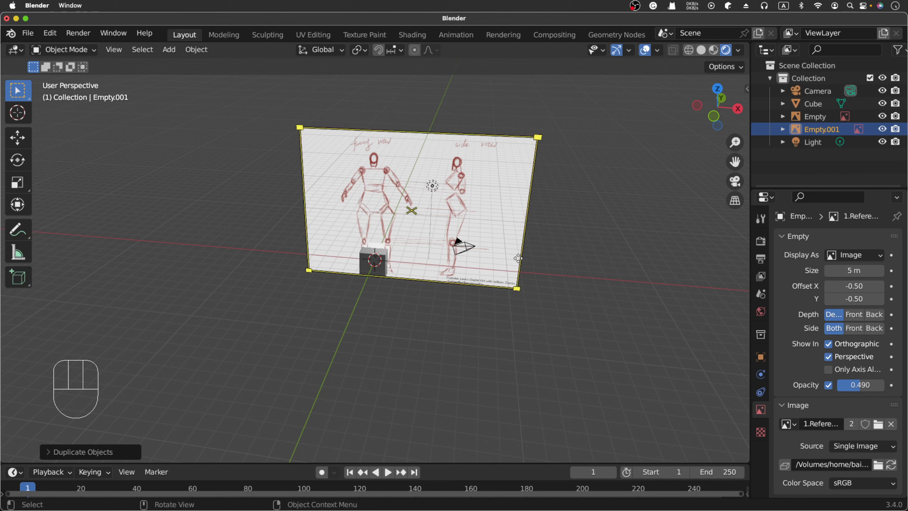
- Rotate the duplicated reference image 90° around the Z axis so it stands perpendicular to the original, and deselect it
key(r)
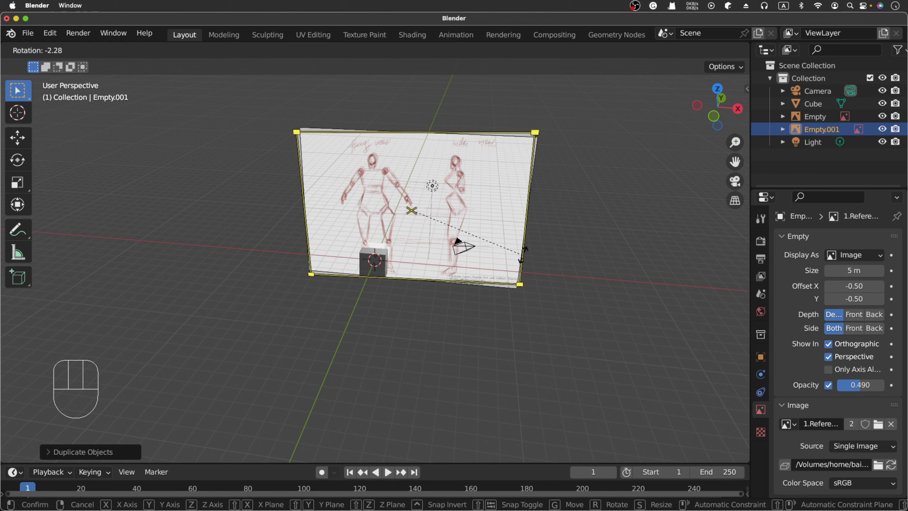
key(z)
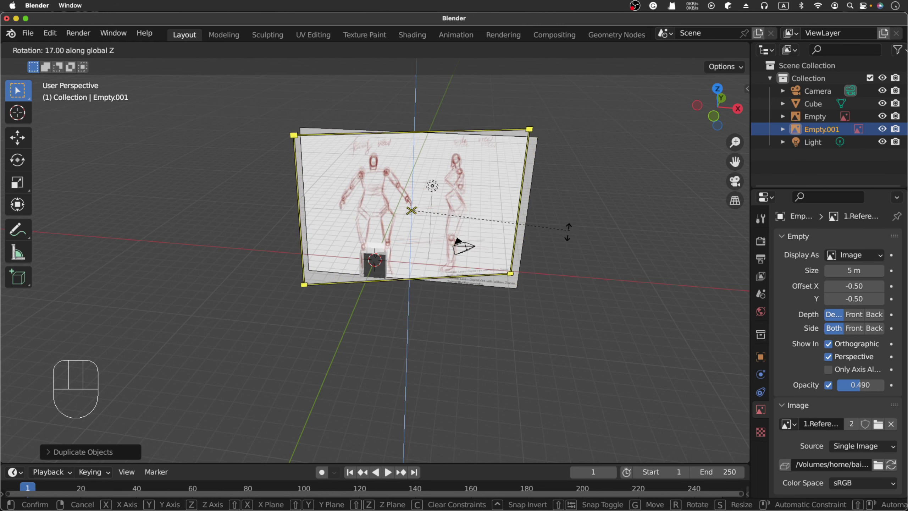
text(90)
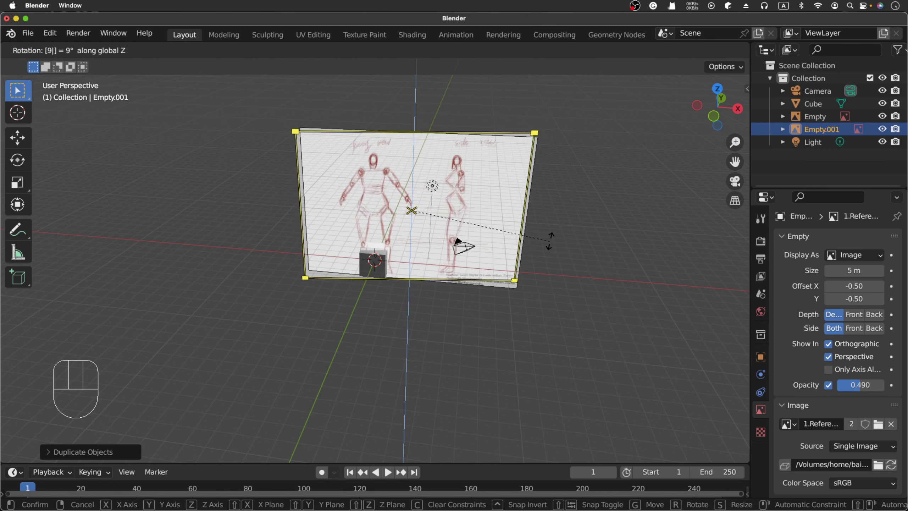
key(Return)
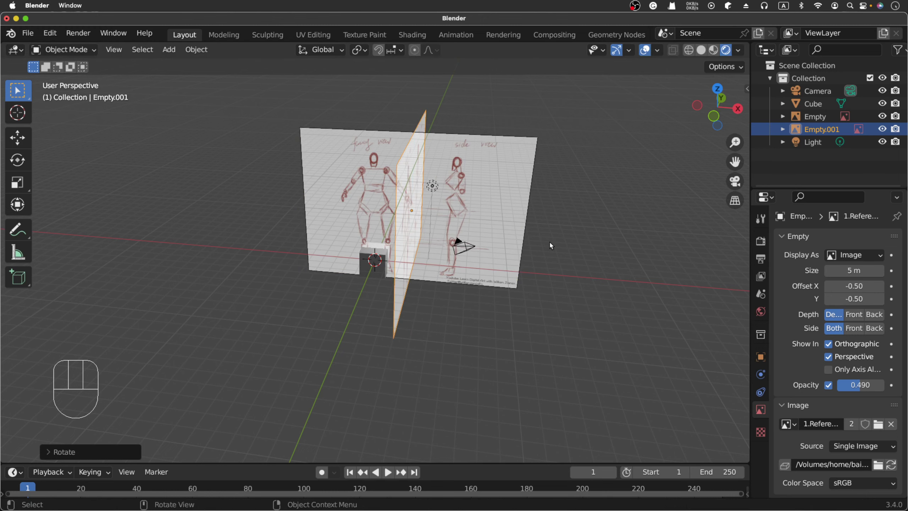
click(624, 209)
- In the right orthographic view, move the rotated reference copy about -3.09 m along Y to centre the side-view figure on the origin, and deselect it
middle_drag(628, 215, 622, 189)
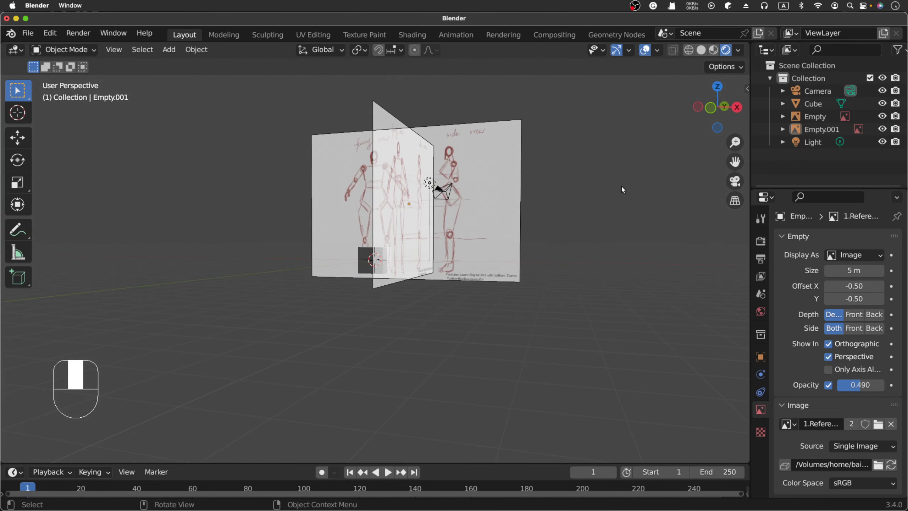
key(KP_3)
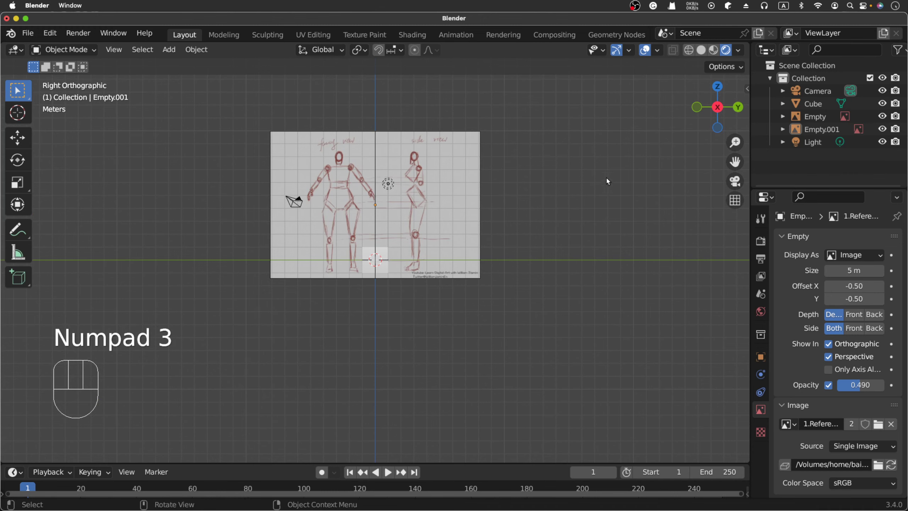
scroll(606, 176, up, 2)
scroll(596, 178, down, 2)
scroll(430, 191, down, 1)
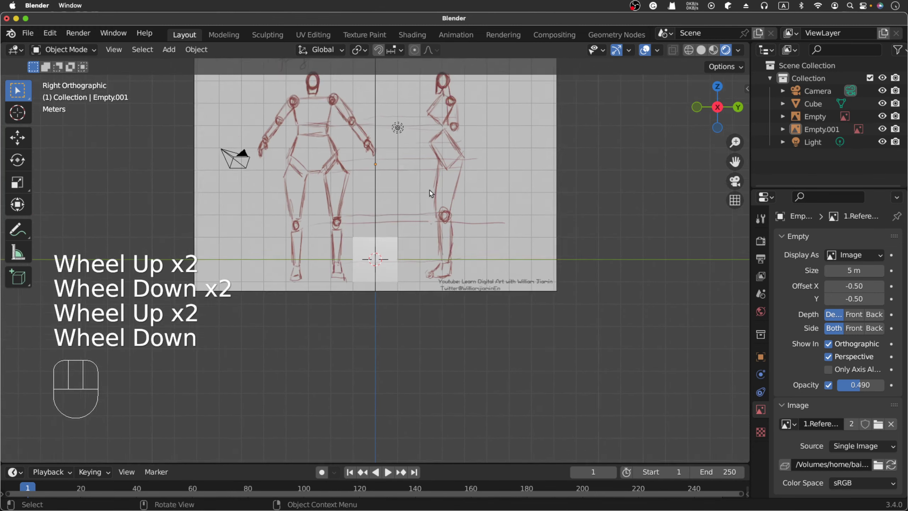
scroll(430, 190, up, 2)
key(g)
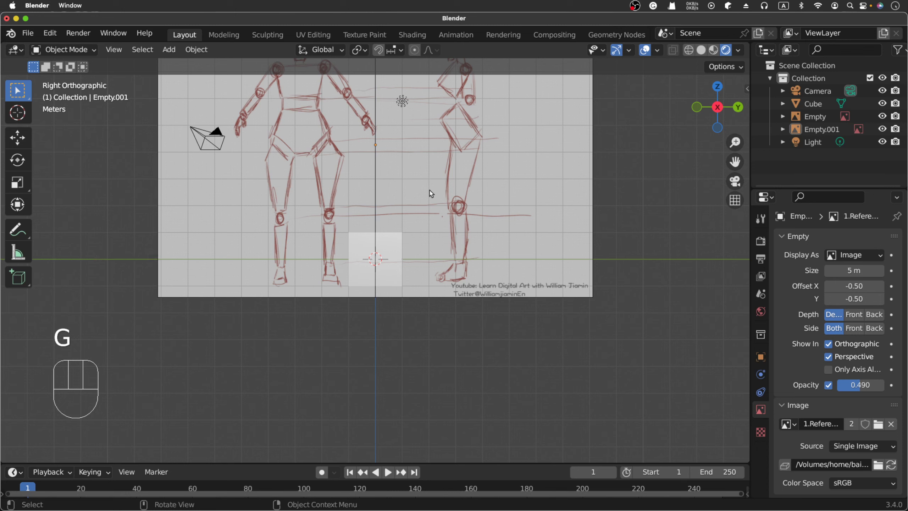
key(y)
click(498, 215)
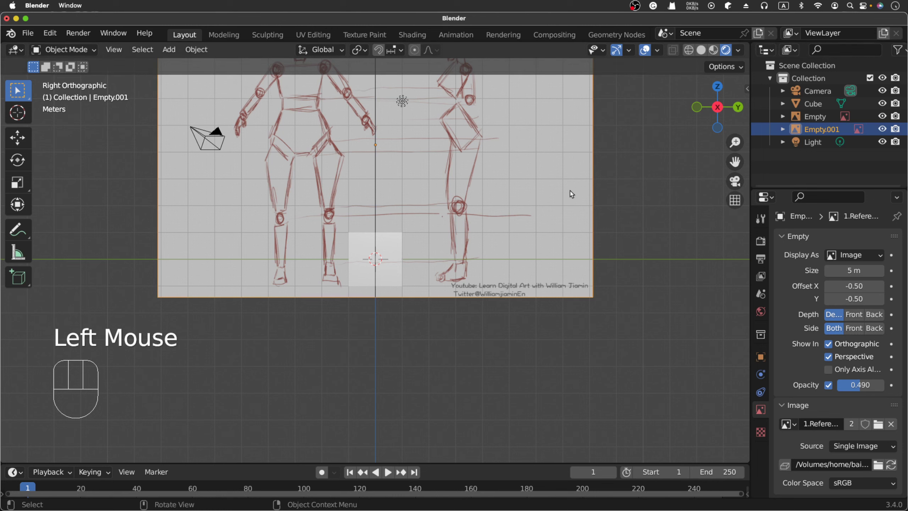
key(g)
key(y)
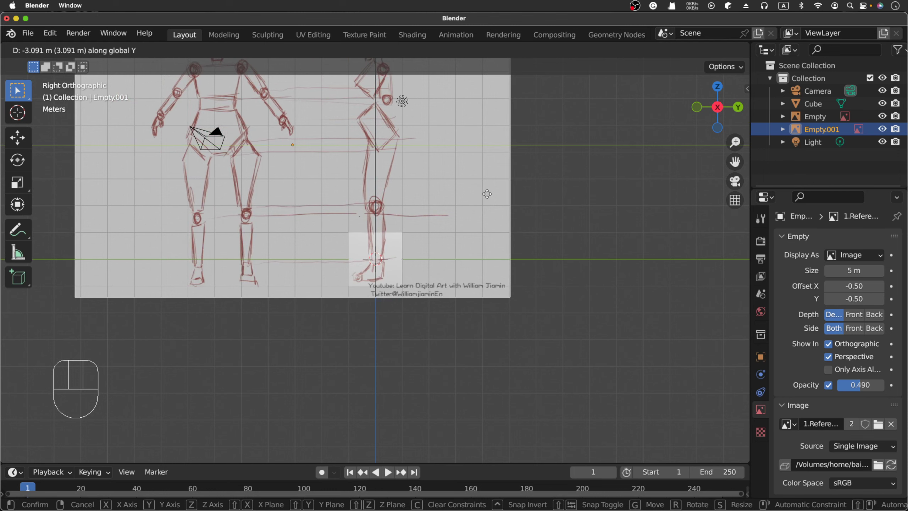
click(487, 194)
click(623, 241)
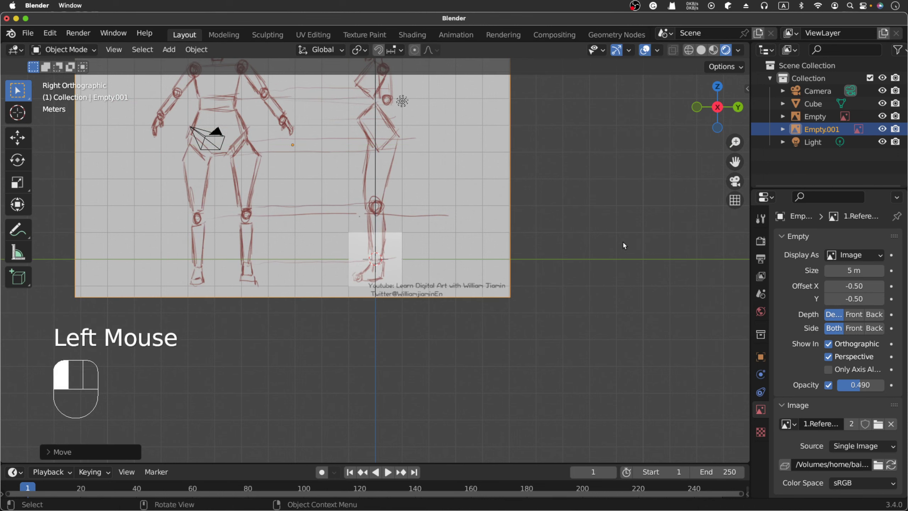
- Move the side-view reference image about -14.2 m along X so it stands clear of the cube and the front image
middle_drag(607, 243, 732, 289)
scroll(611, 248, up, 3)
scroll(612, 247, down, 2)
middle_drag(509, 401, 433, 385)
scroll(430, 382, up, 1)
scroll(431, 380, up, 2)
scroll(431, 379, down, 4)
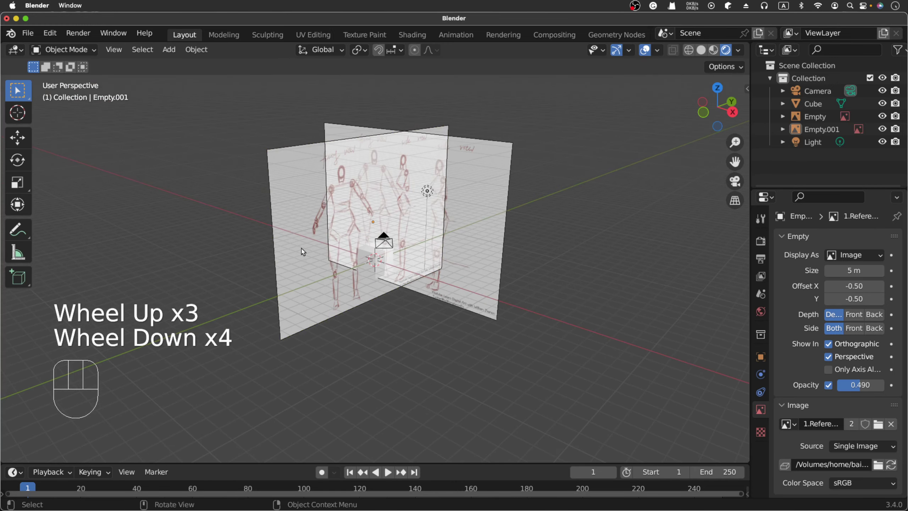
click(303, 239)
click(303, 239)
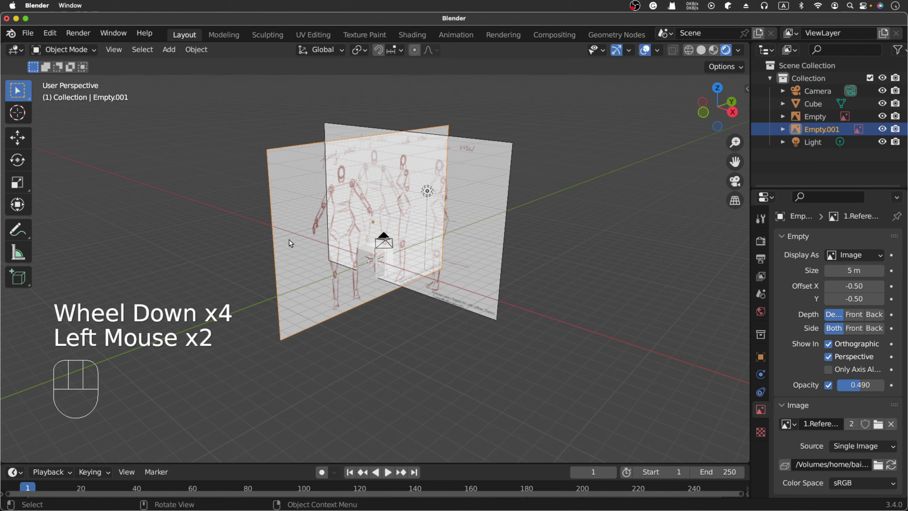
key(g)
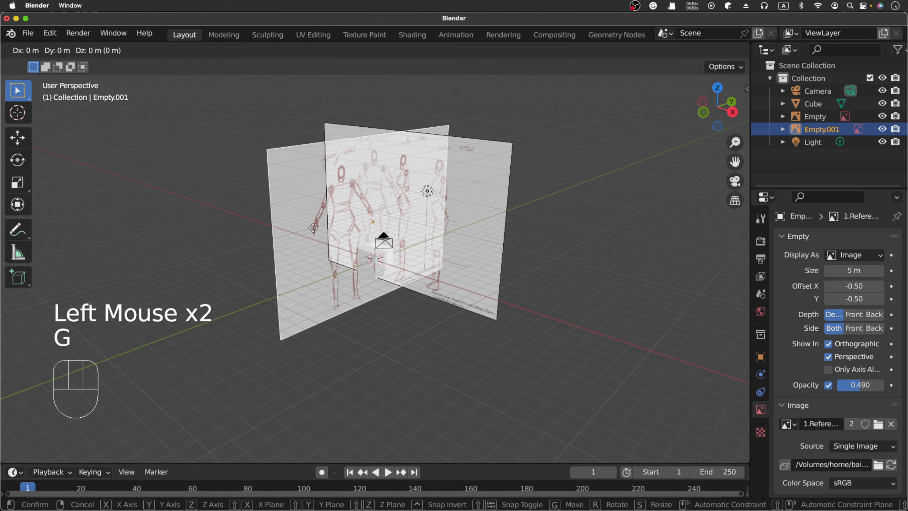
key(x)
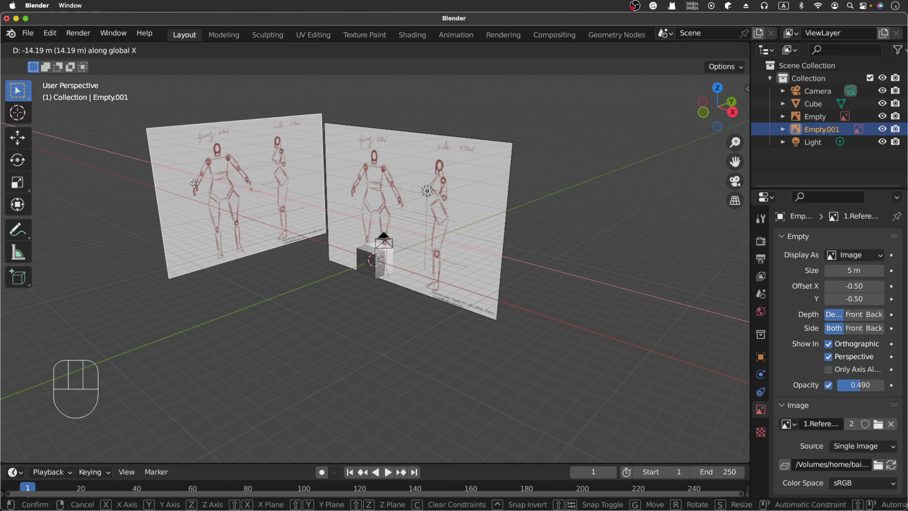
click(194, 183)
- Move the front-view reference image along positive Y so it stands well behind the cube
click(477, 211)
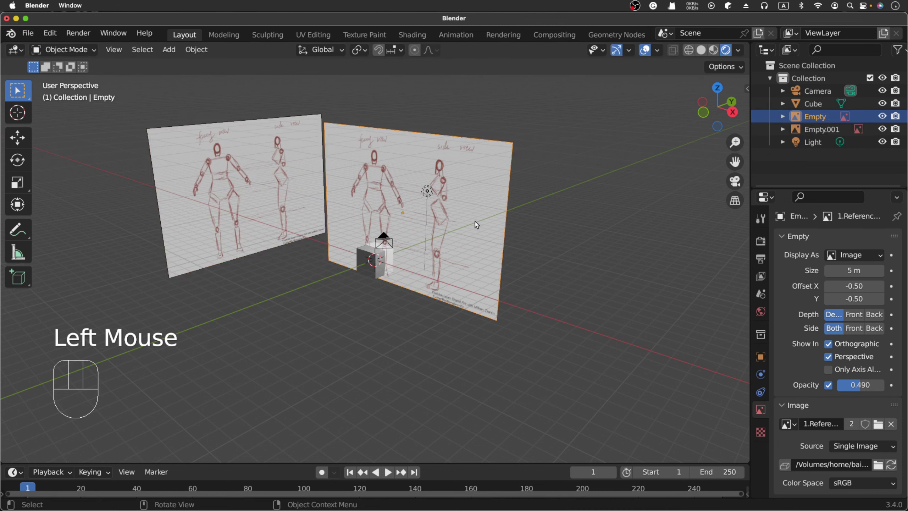
key(g)
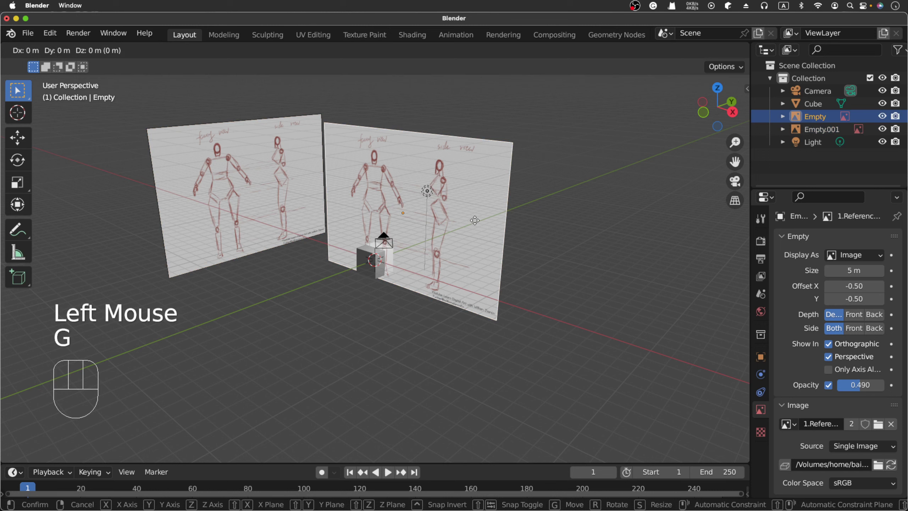
key(y)
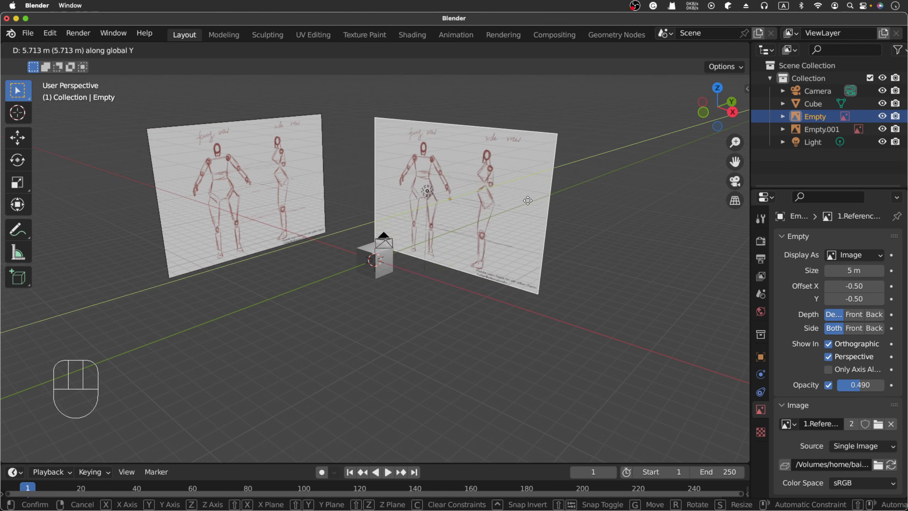
click(563, 193)
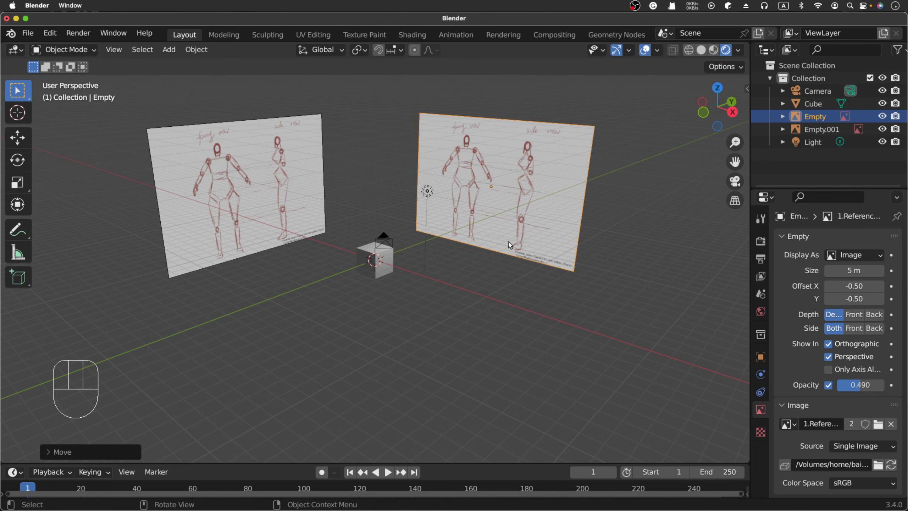
- Compare the front and right orthographic views to check how both reference images line up with the cube at the origin
middle_drag(318, 306, 352, 324)
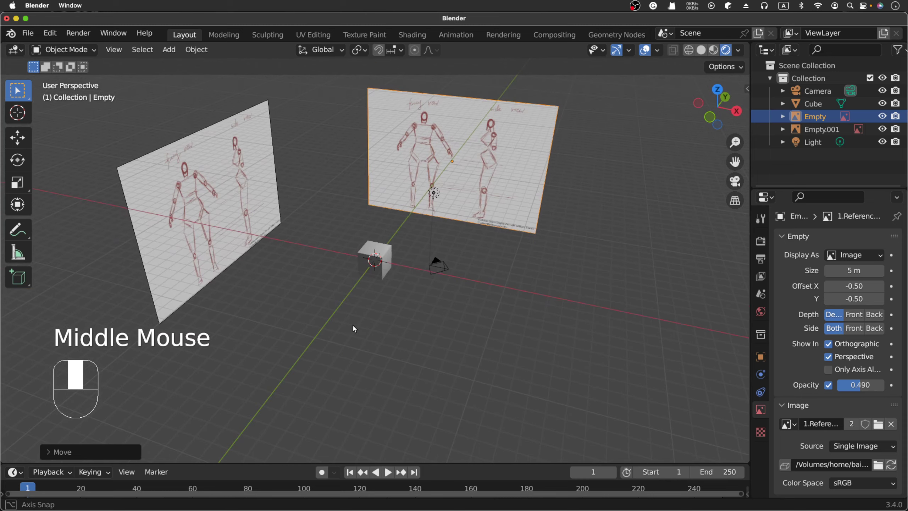
key(KP_1)
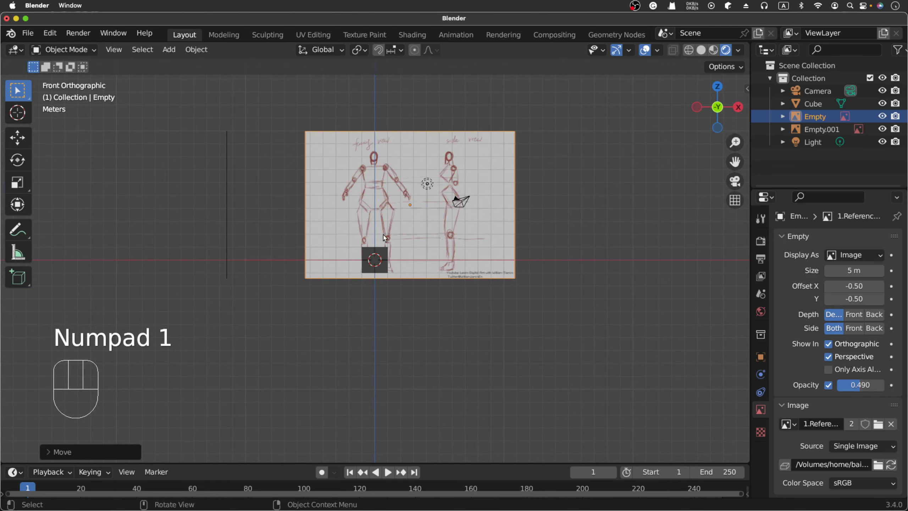
key(KP_3)
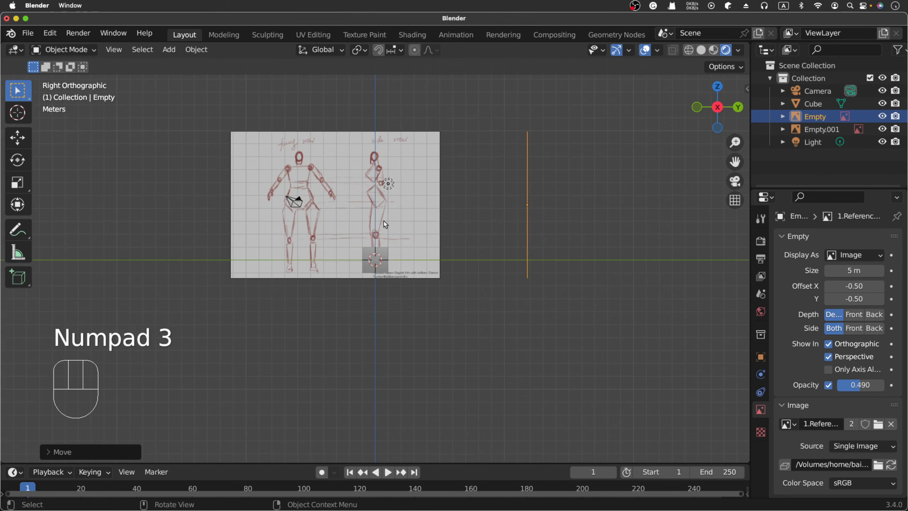
scroll(384, 224, down, 3)
scroll(446, 240, up, 5)
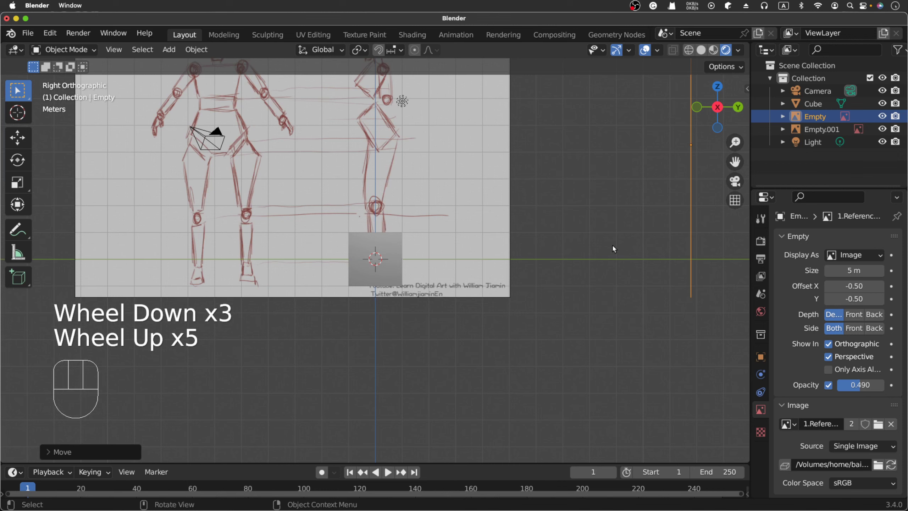
shift+middle_drag(604, 189, 623, 311)
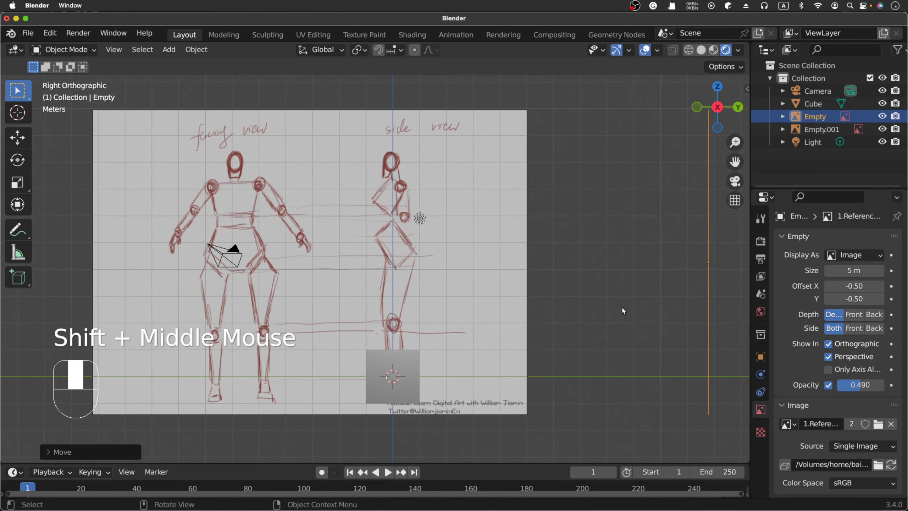
key(KP_1)
key(KP_3)
key(KP_1)
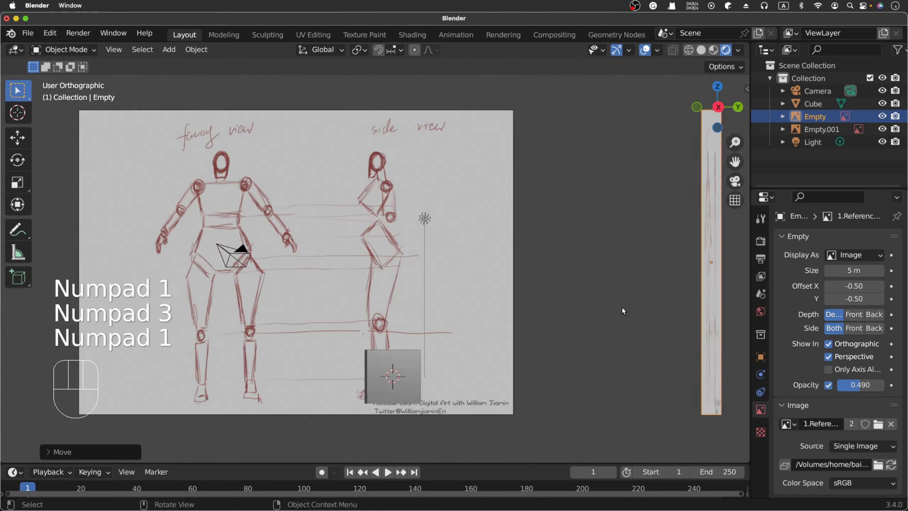
key(KP_3)
key(KP_1)
key(KP_3)
key(KP_1)
key(KP_3)
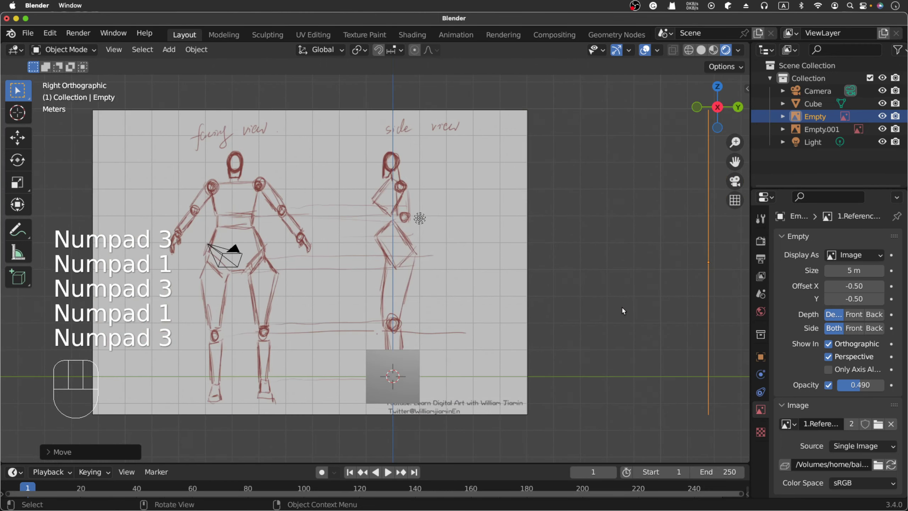
key(KP_1)
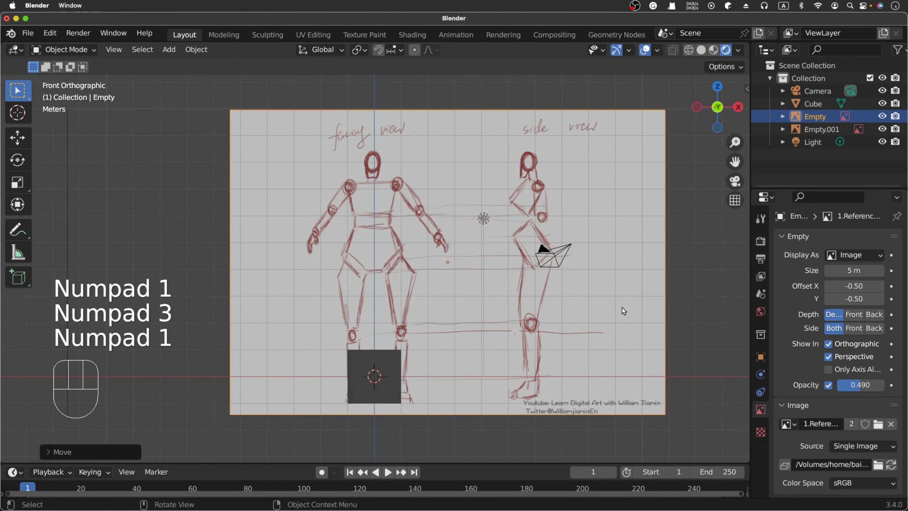
key(KP_3)
key(KP_1)
- Select the cube in the front view and try to make it see-through with X-ray display in Rendered shading
scroll(358, 375, down, 1)
scroll(359, 375, up, 1)
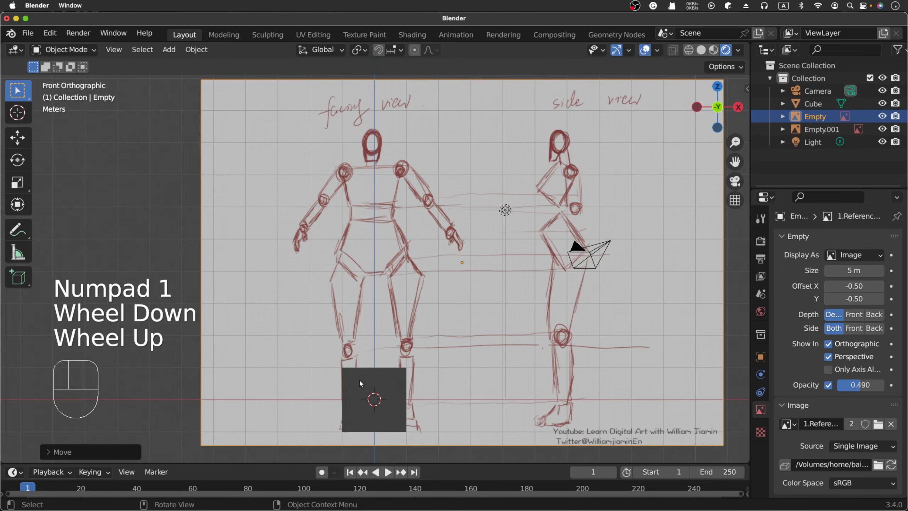
click(354, 402)
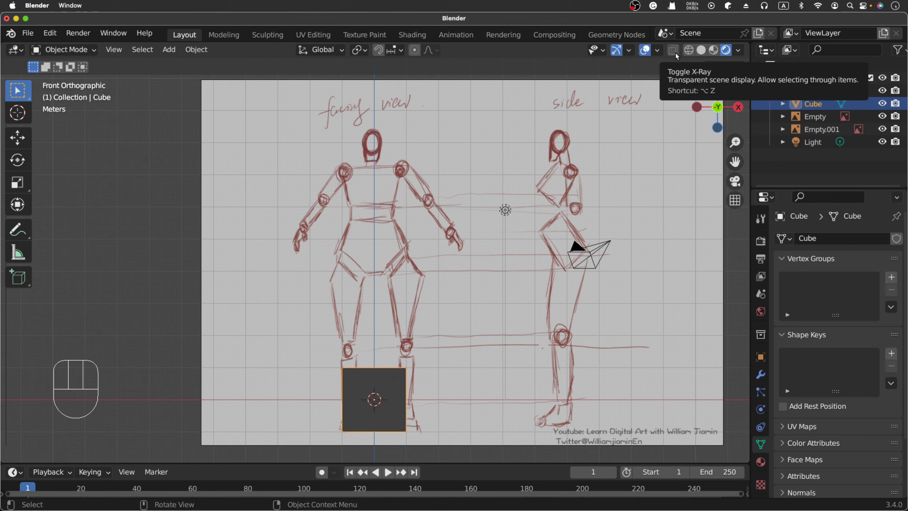
key(alt+z)
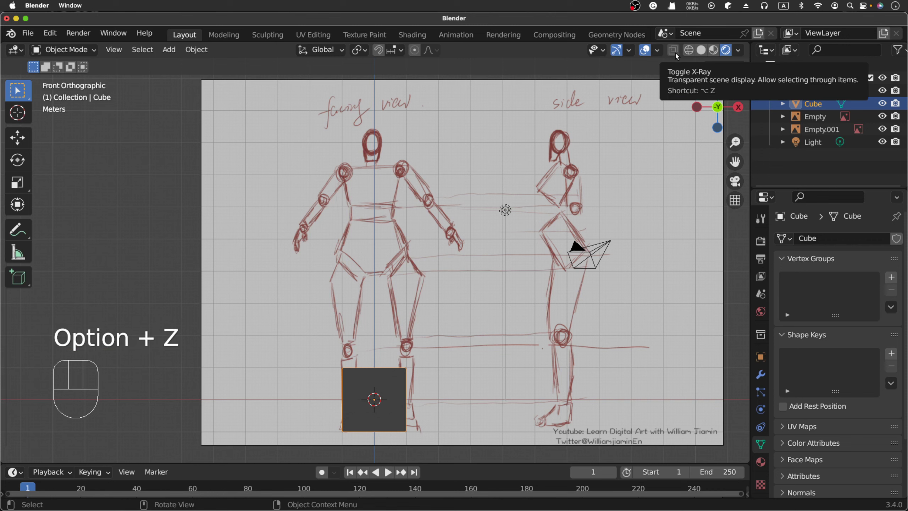
click(675, 51)
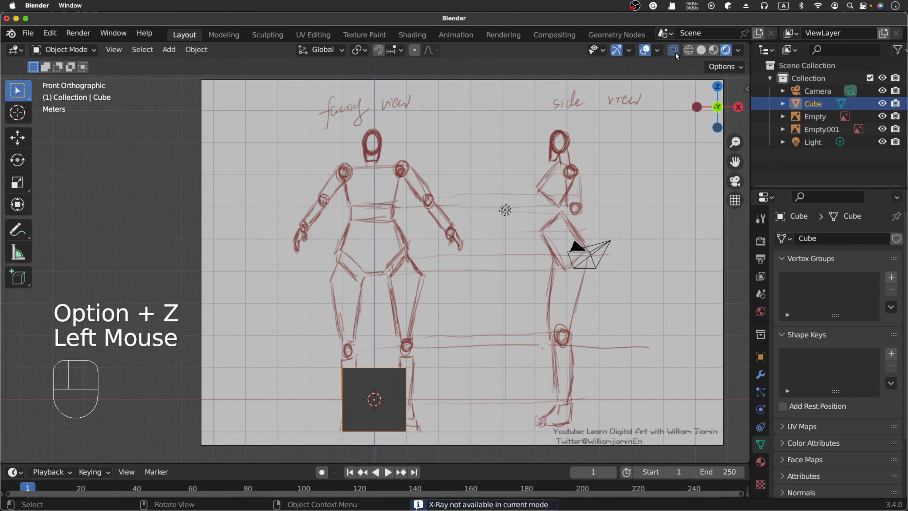
double_click(454, 324)
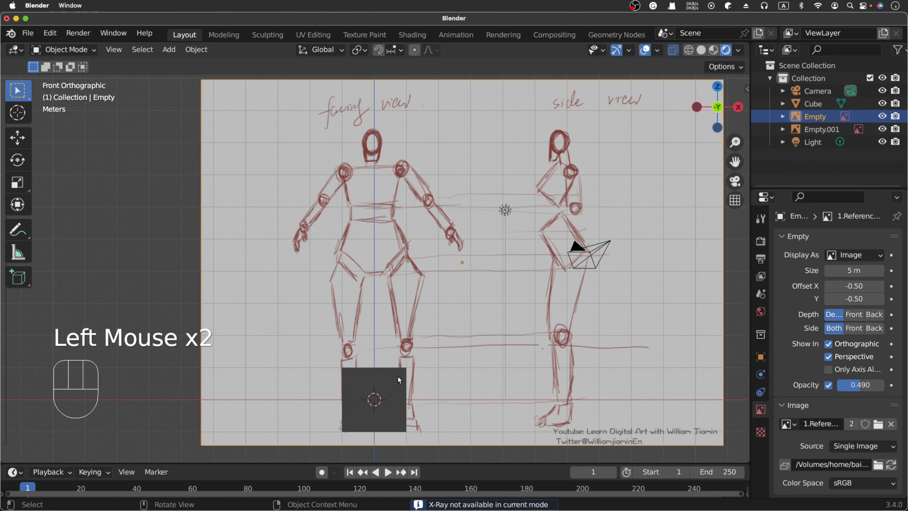
click(673, 51)
click(673, 50)
- Switch the viewport to Solid shading with X-ray display on so the reference shows through the cube
scroll(473, 350, up, 1)
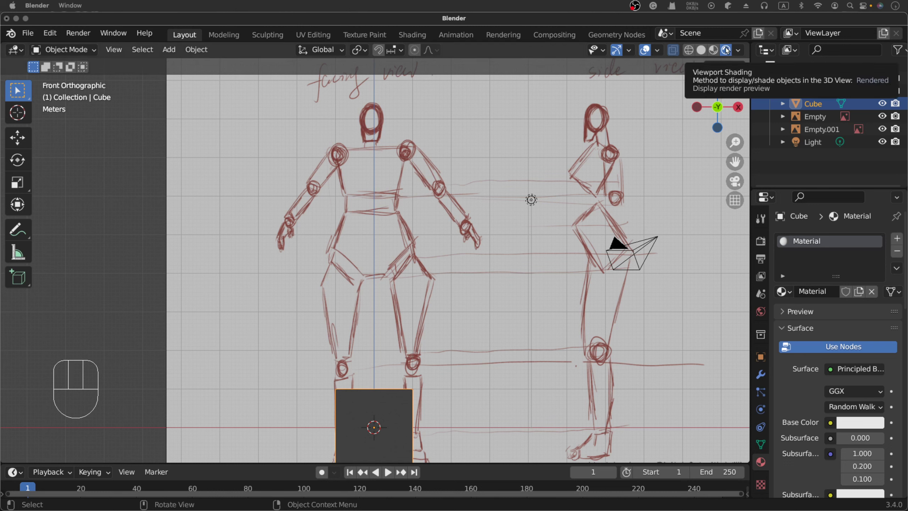
click(702, 53)
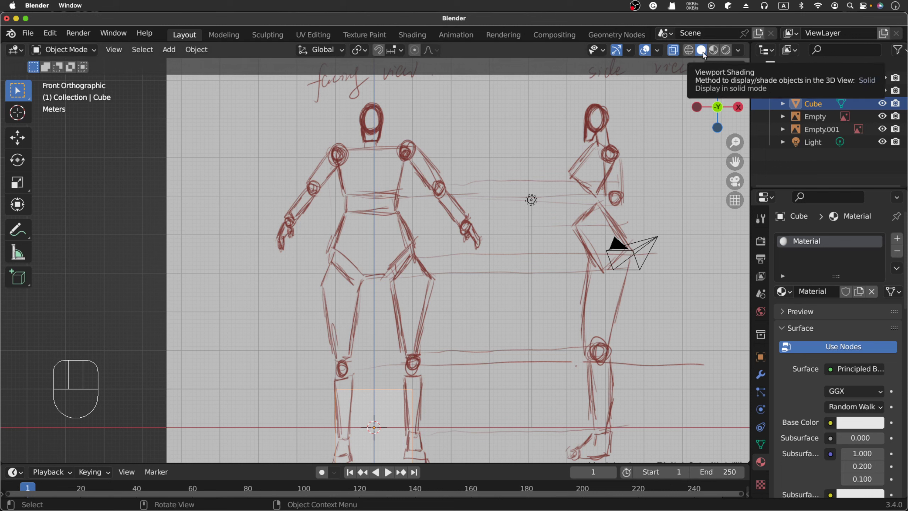
click(673, 52)
click(673, 52)
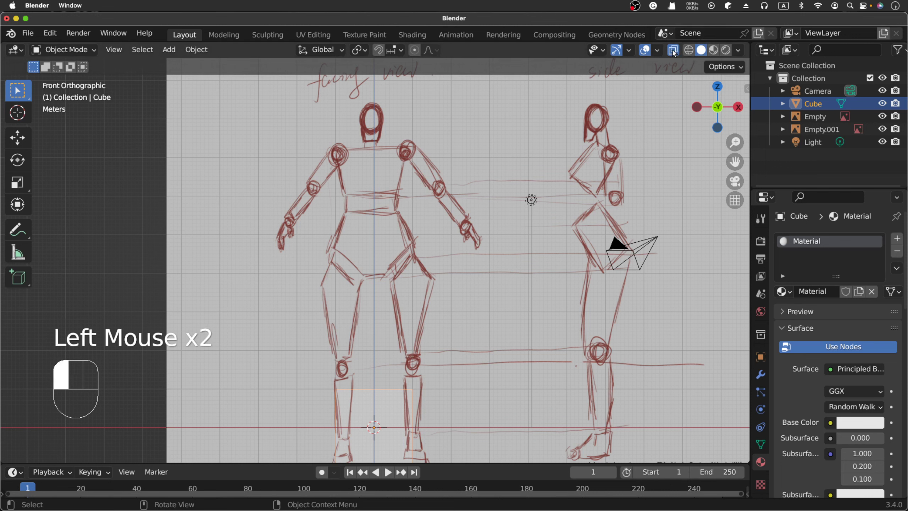
- Toggle X-ray display off and on to compare the cube solid and see-through against the front reference, leaving X-ray enabled
click(673, 52)
click(673, 52)
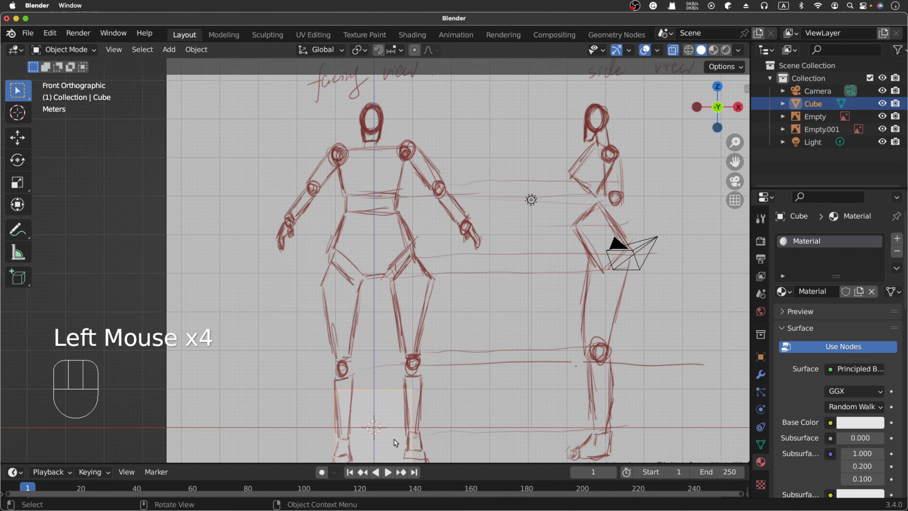
scroll(398, 429, up, 2)
scroll(397, 427, down, 2)
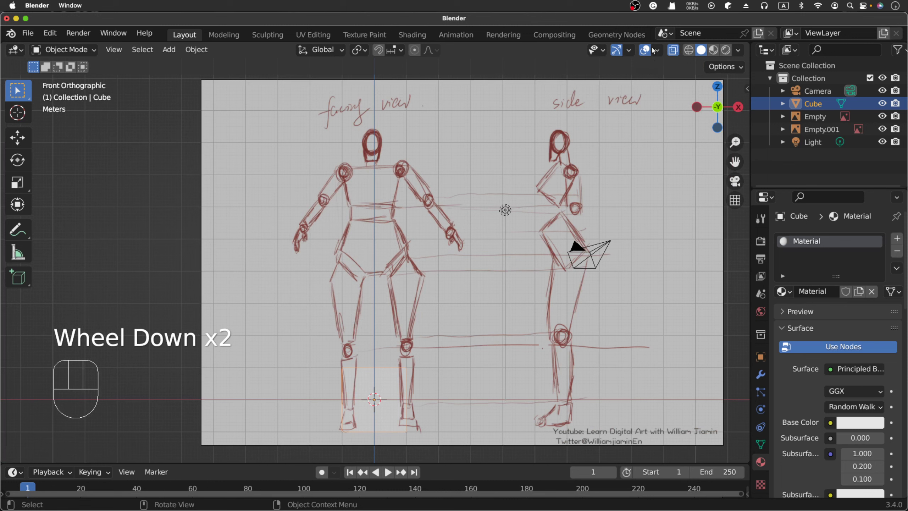
click(672, 51)
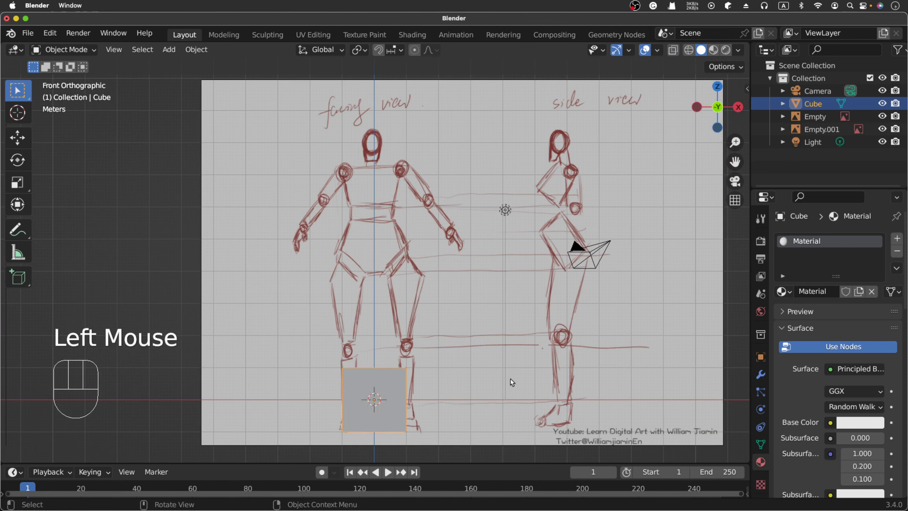
key(alt+z)
key(alt+z)
key(alt+z)
key(alt+z)
key(alt+z)
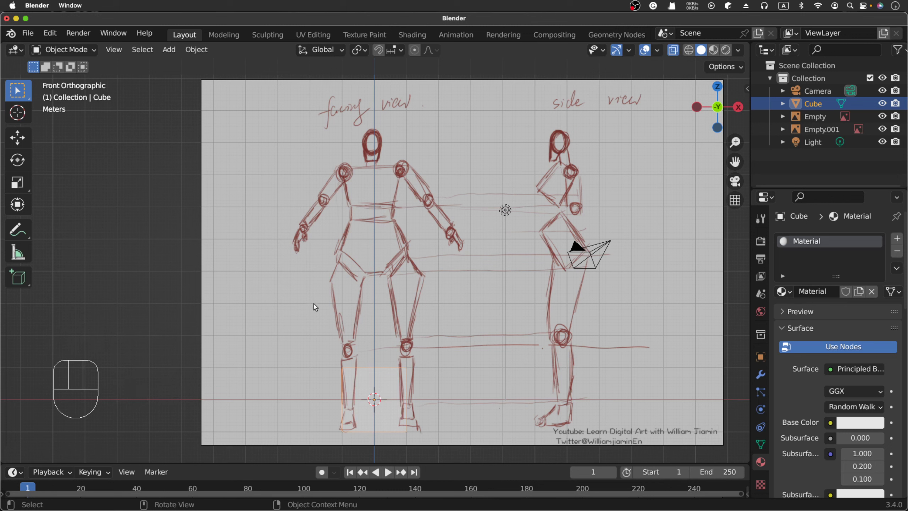
- Examine the see-through cube against both references in front and right orthographic views and the overall layout in perspective
key(KP_1)
key(KP_3)
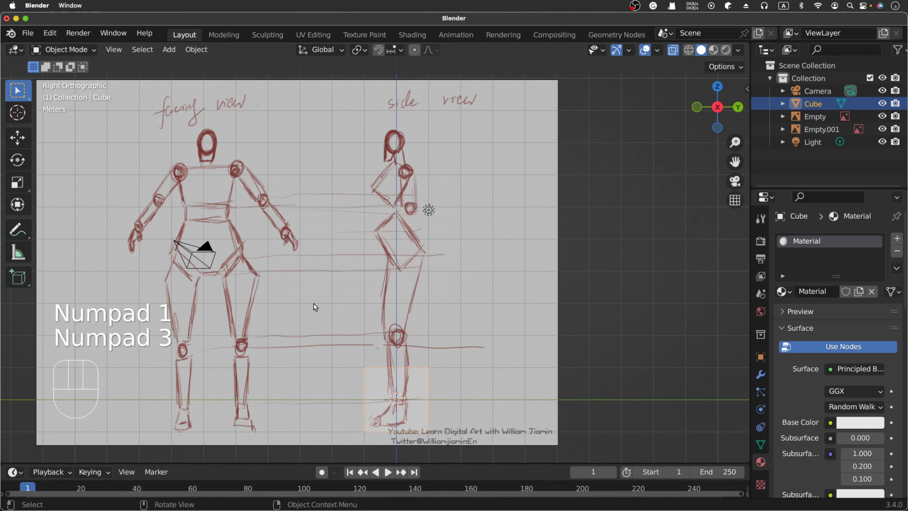
key(KP_1)
scroll(294, 301, up, 2)
scroll(303, 294, down, 2)
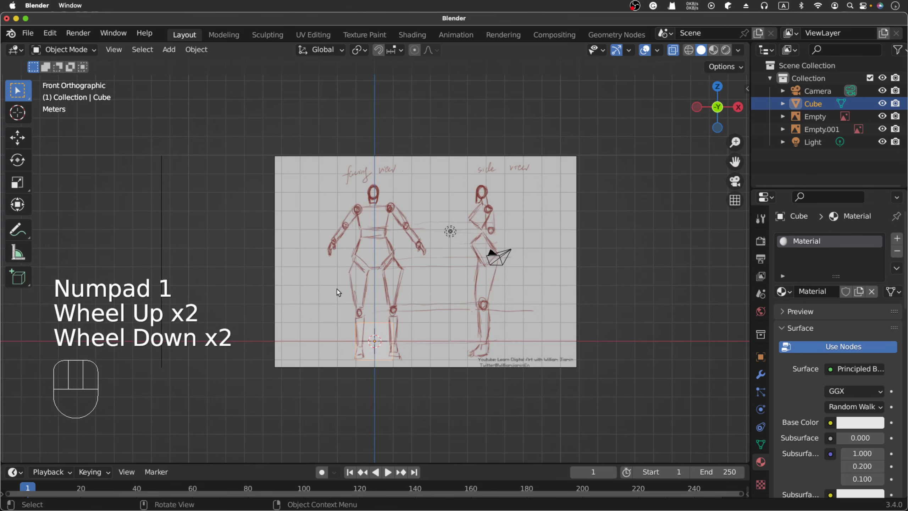
middle_drag(337, 290, 600, 286)
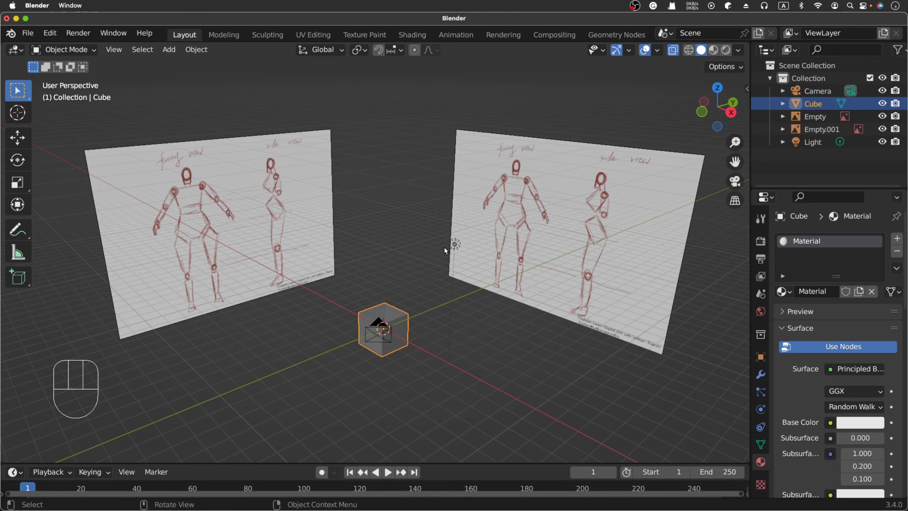